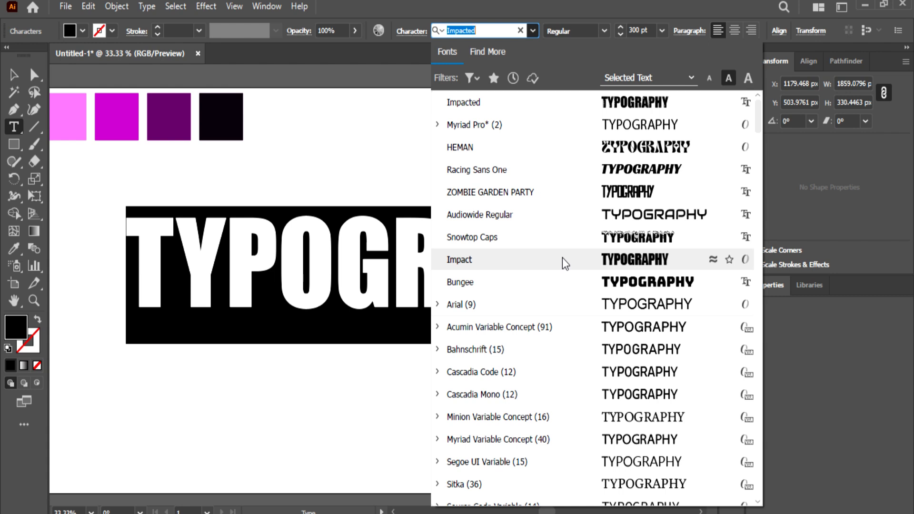
# - Set the TYPOGRAPHY text to the Impact font and reposition it slightly on the artboard
pyautogui.click(561, 258)
pyautogui.hotkey('ctrl', 'shift', 'a')
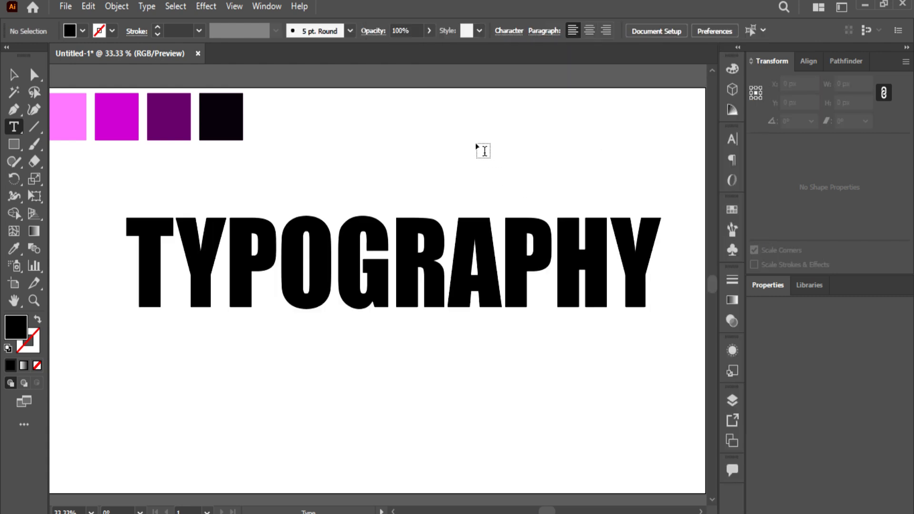
pyautogui.press('v')
pyautogui.moveTo(322, 283); pyautogui.dragTo(302, 273)
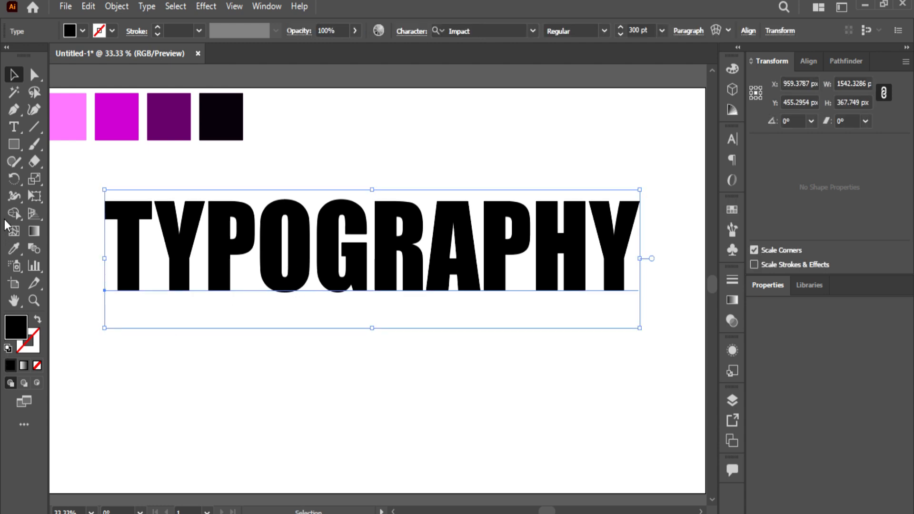
# - Fill the TYPOGRAPHY text with the light pink sampled from the first color swatch and shift it slightly
pyautogui.click(14, 248)
pyautogui.click(74, 125)
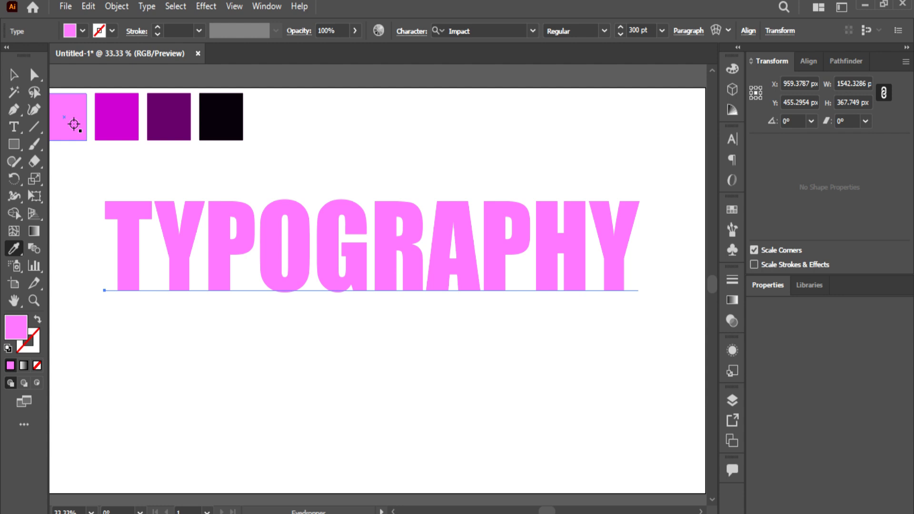
pyautogui.click(14, 74)
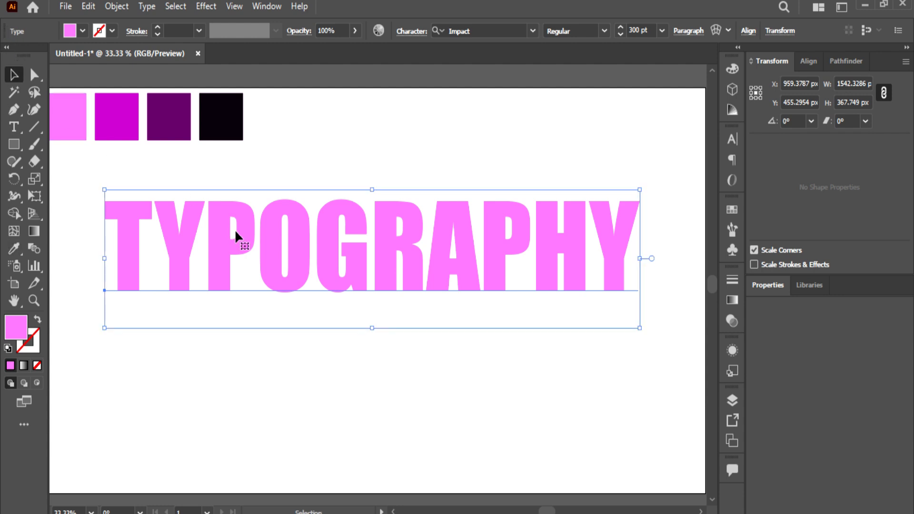
pyautogui.moveTo(269, 253)
pyautogui.mouseDown()
pyautogui.moveTo(284, 266)
pyautogui.moveTo(276, 259)
pyautogui.mouseUp()
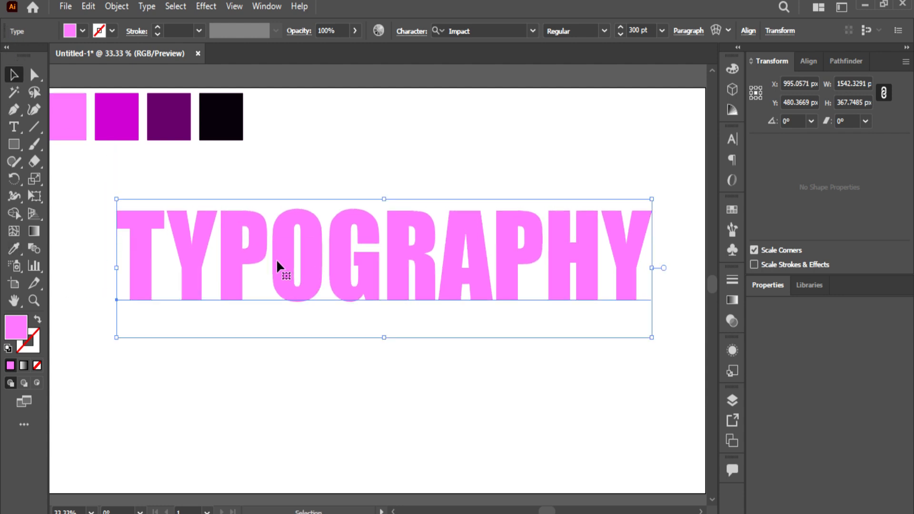
# - Expand the text into outlines with both Object and Fill included
pyautogui.click(123, 7)
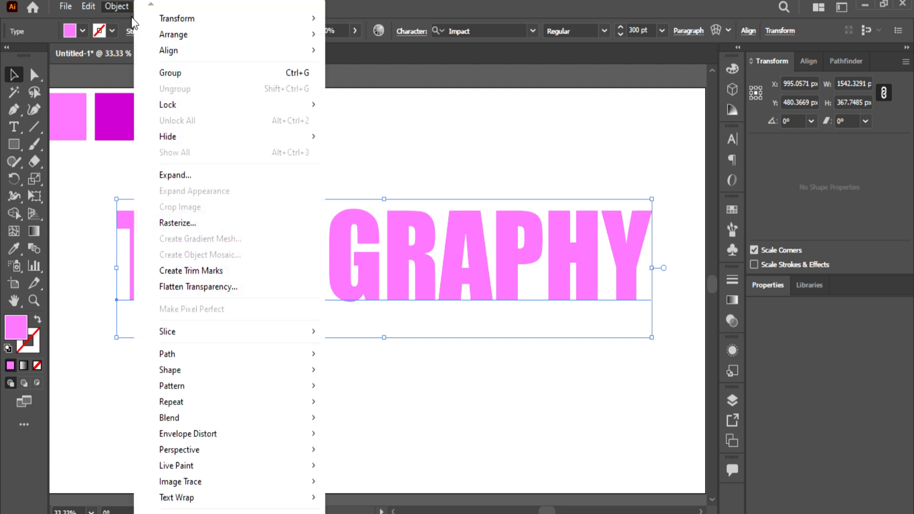
pyautogui.click(176, 174)
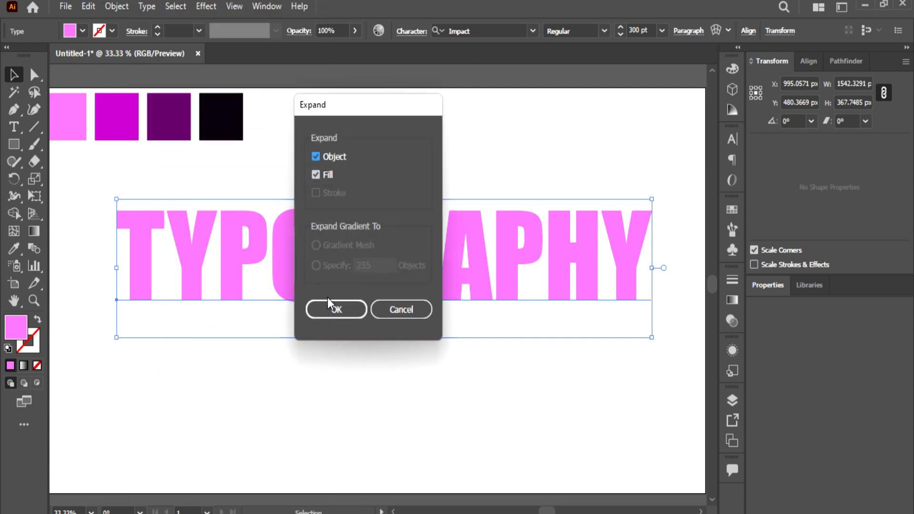
pyautogui.click(333, 307)
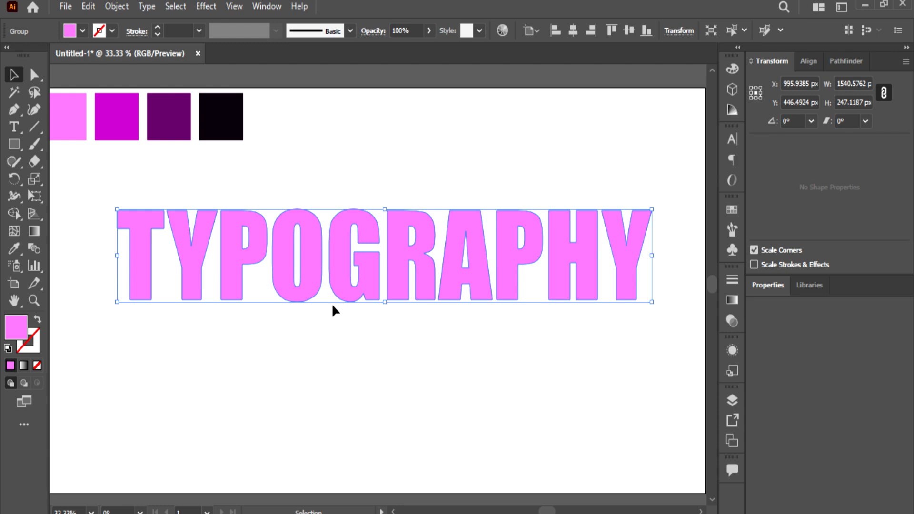
# - Apply the classic 3D Extrude & Bevel effect in Off-Axis Front position with 0 pt depth and No Shading
pyautogui.click(205, 6)
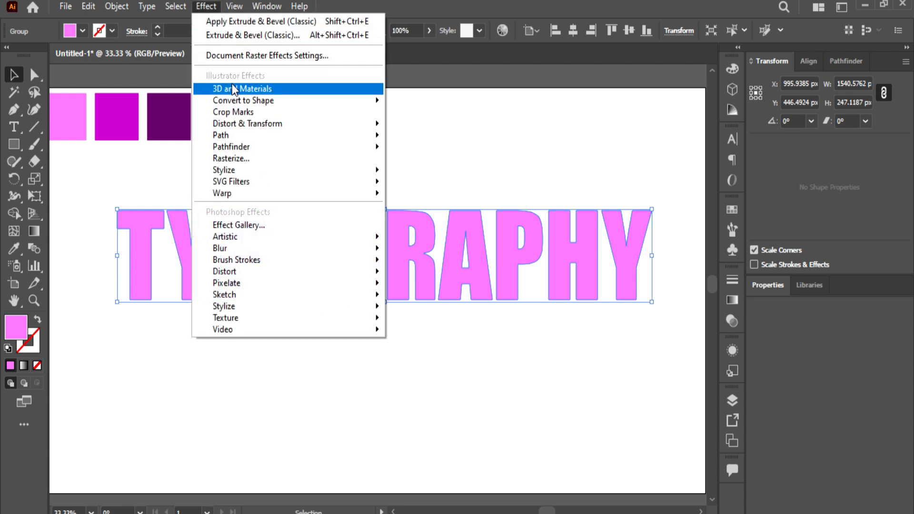
pyautogui.moveTo(355, 90)
pyautogui.moveTo(442, 173)
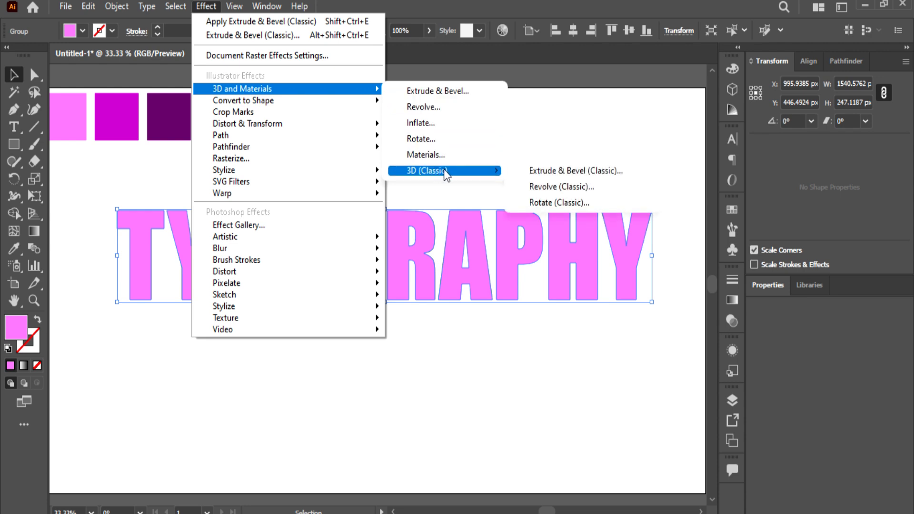
pyautogui.click(522, 170)
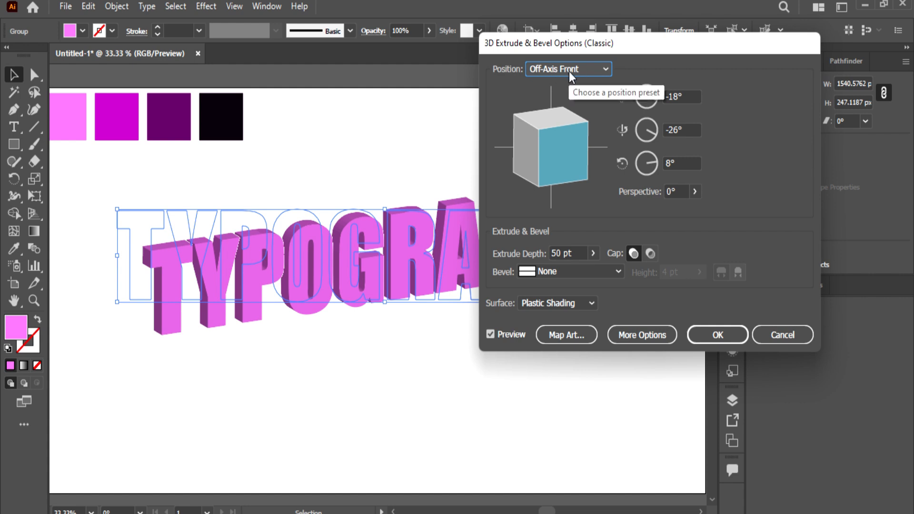
pyautogui.doubleClick(561, 253)
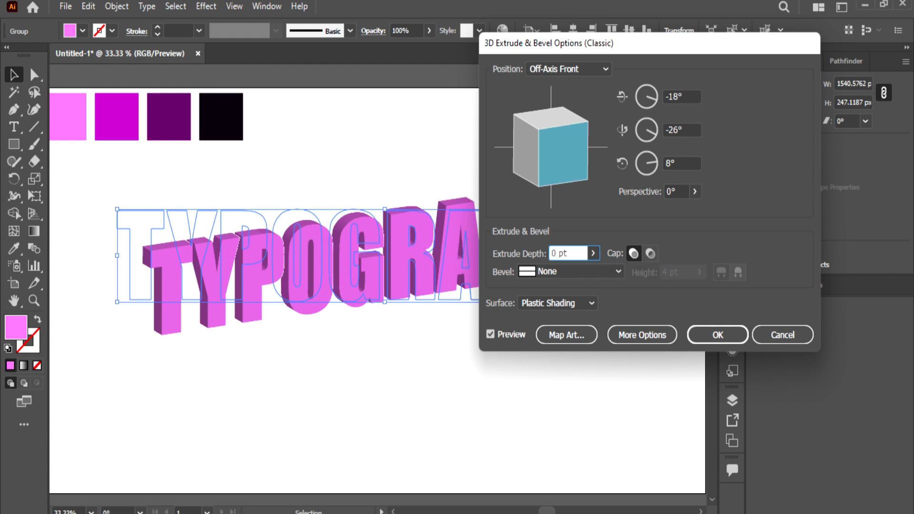
pyautogui.click(570, 309)
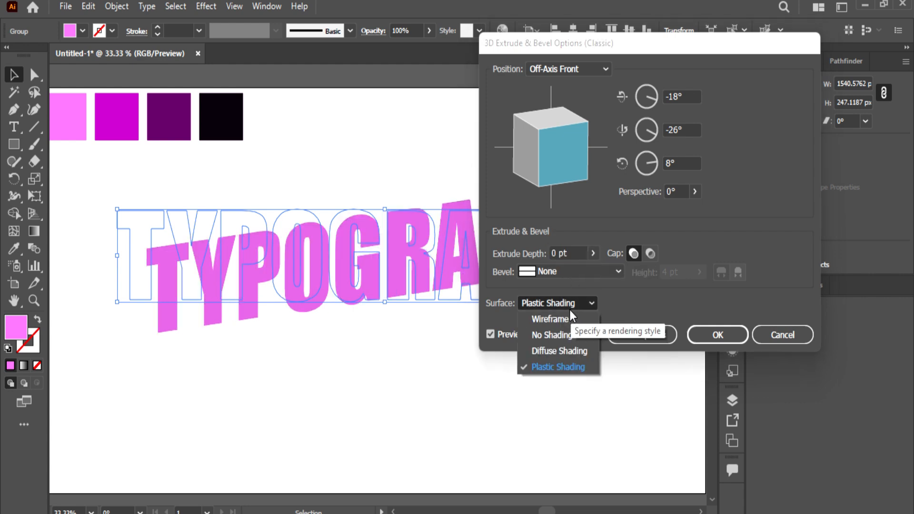
pyautogui.click(563, 337)
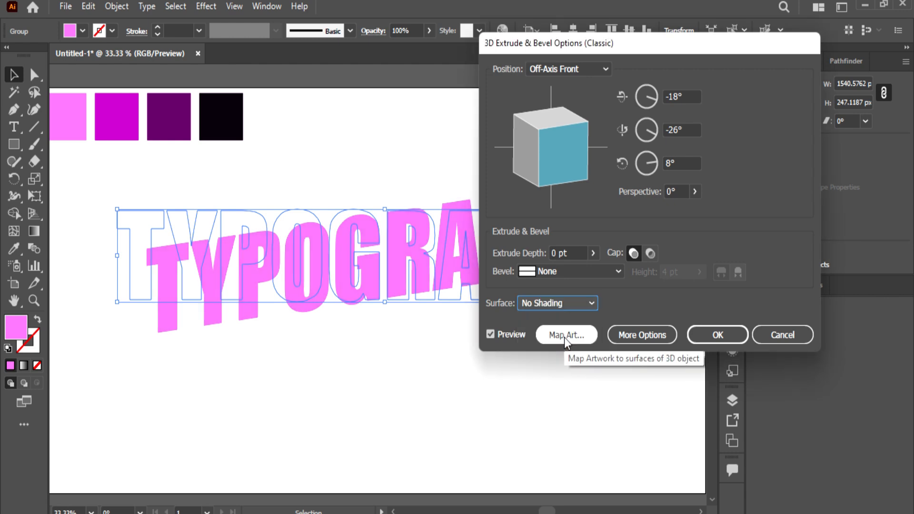
pyautogui.click(713, 336)
pyautogui.click(587, 367)
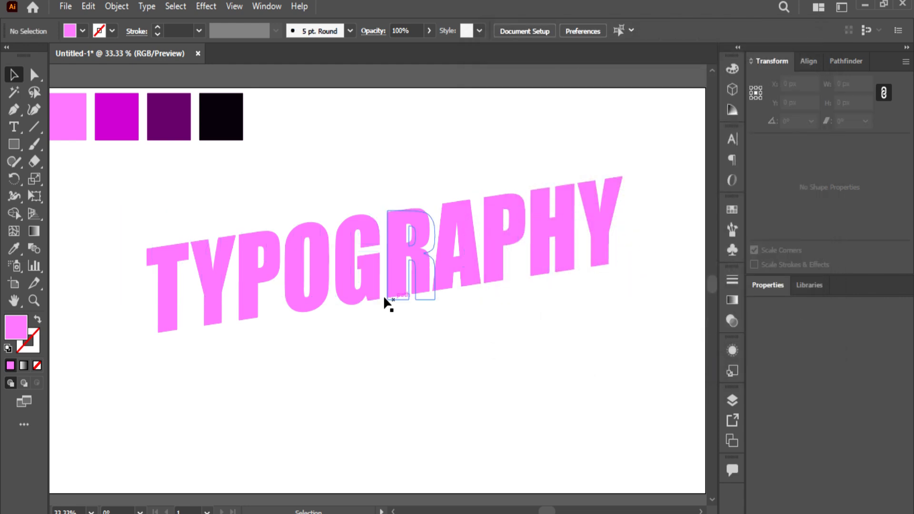
# - Duplicate the flat 3D lettering below the original and set the copy's extrude depth to 50 pt
pyautogui.click(444, 261)
pyautogui.moveTo(443, 260); pyautogui.dragTo(446, 327)
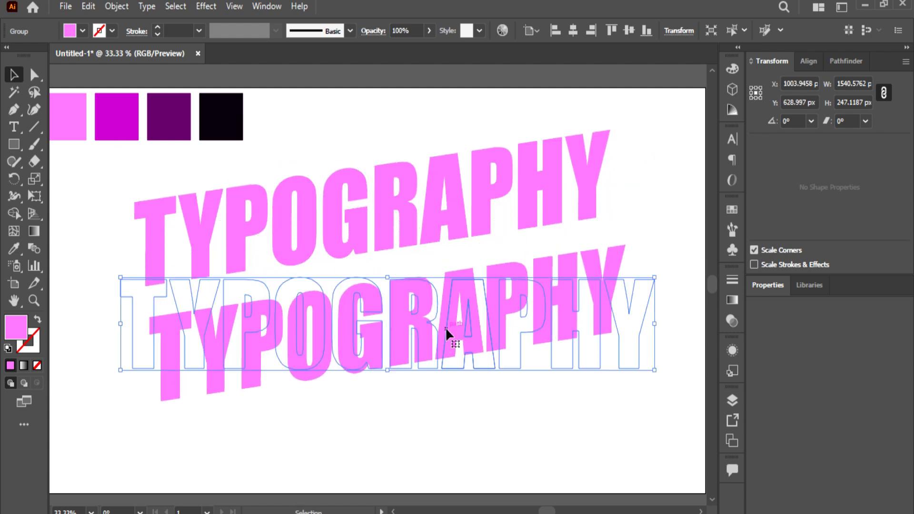
pyautogui.click(765, 284)
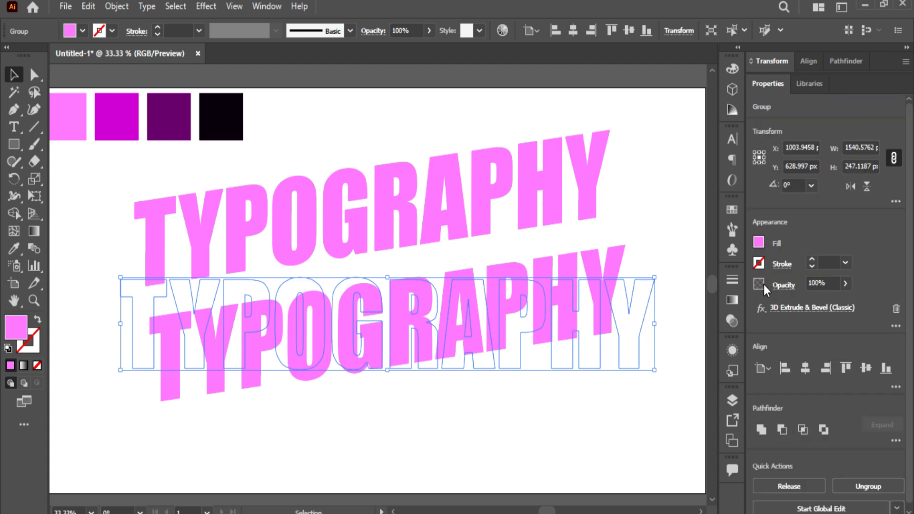
pyautogui.click(818, 308)
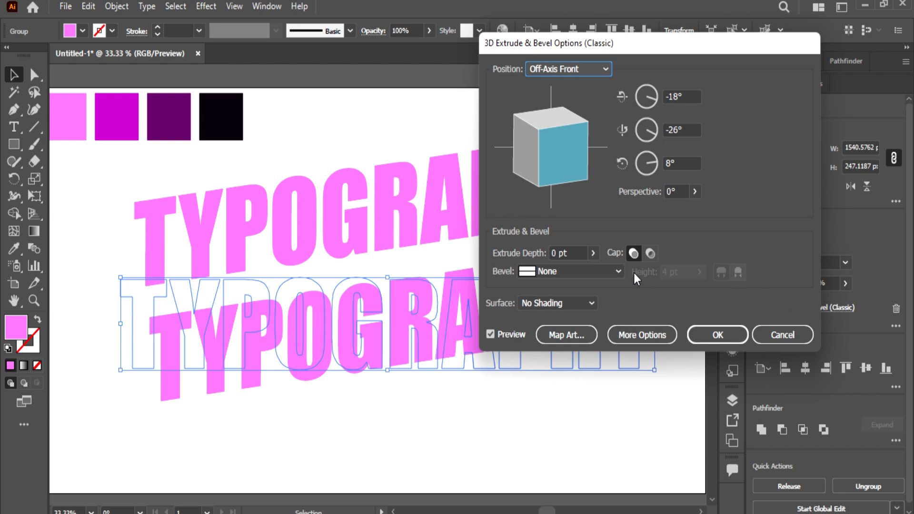
pyautogui.doubleClick(560, 252)
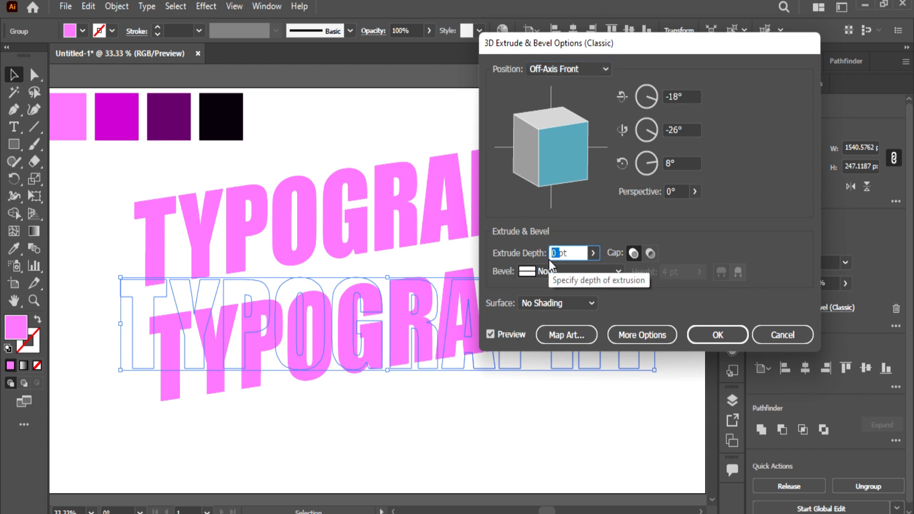
pyautogui.write('50')
pyautogui.click(716, 335)
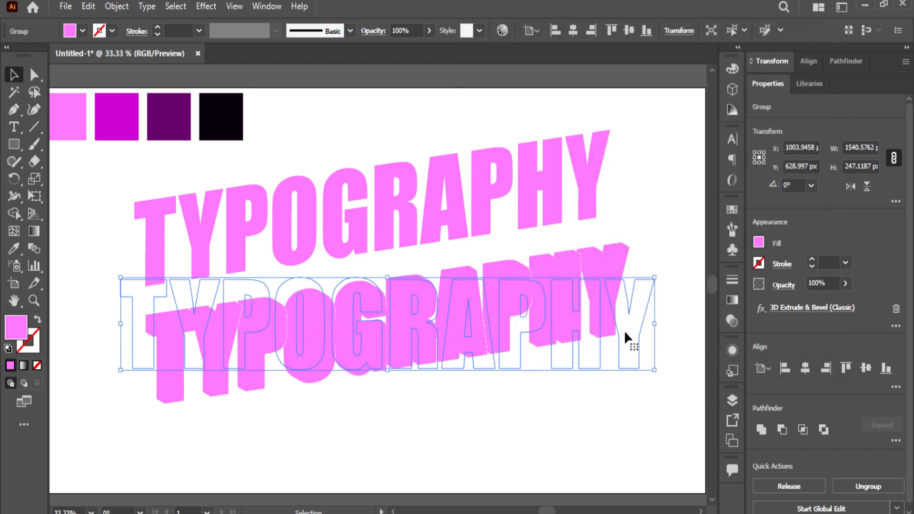
# - Fill the extruded copy with the magenta swatch color and duplicate it below
pyautogui.click(20, 243)
pyautogui.click(108, 125)
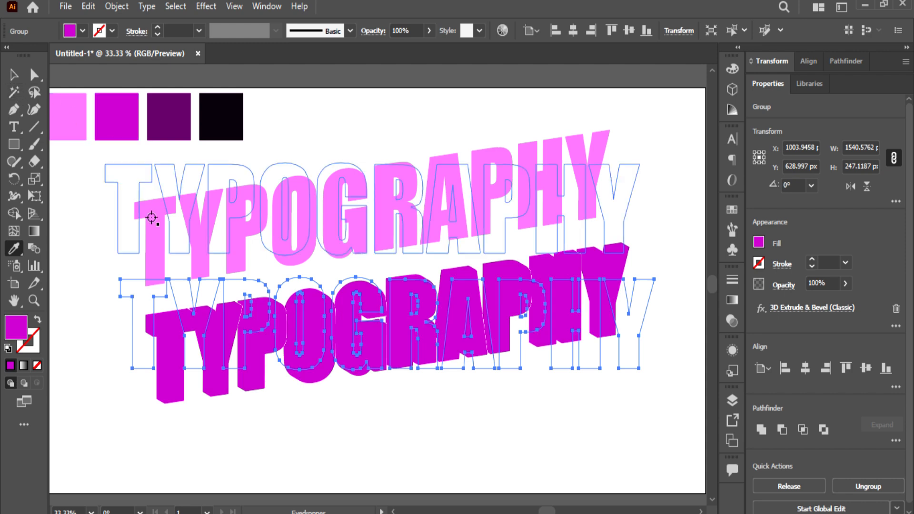
pyautogui.scroll(-1, 266, 257)
pyautogui.click(14, 74)
pyautogui.moveTo(296, 295); pyautogui.dragTo(314, 397)
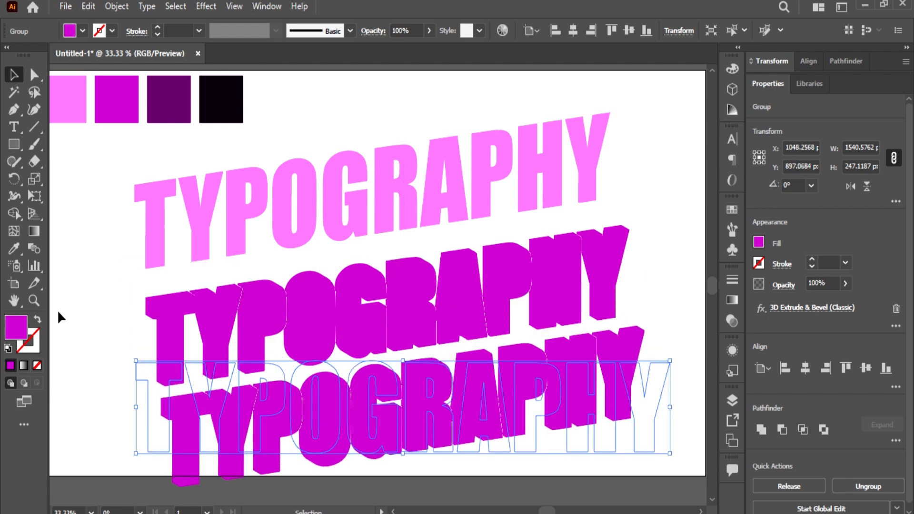
# - Fill the new copy with the dark purple swatch color and duplicate it below
pyautogui.click(14, 247)
pyautogui.click(167, 110)
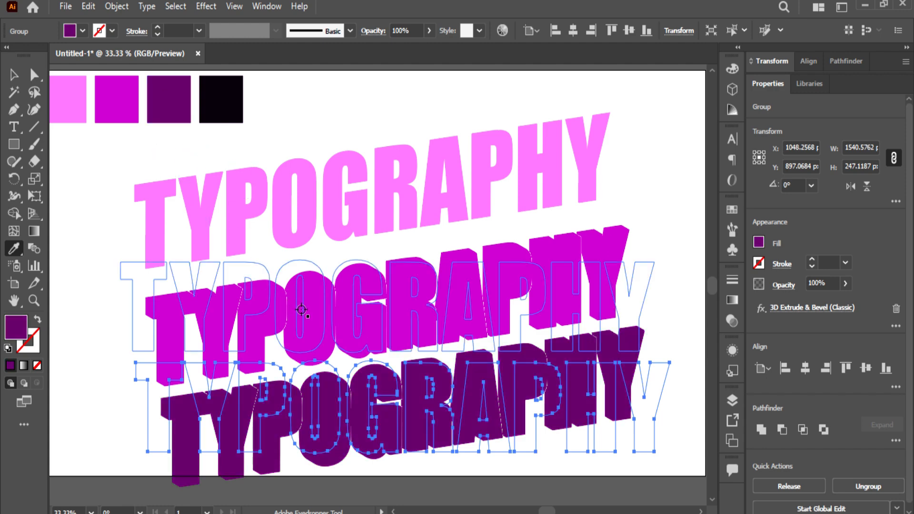
pyautogui.scroll(-3, 300, 304)
pyautogui.click(14, 75)
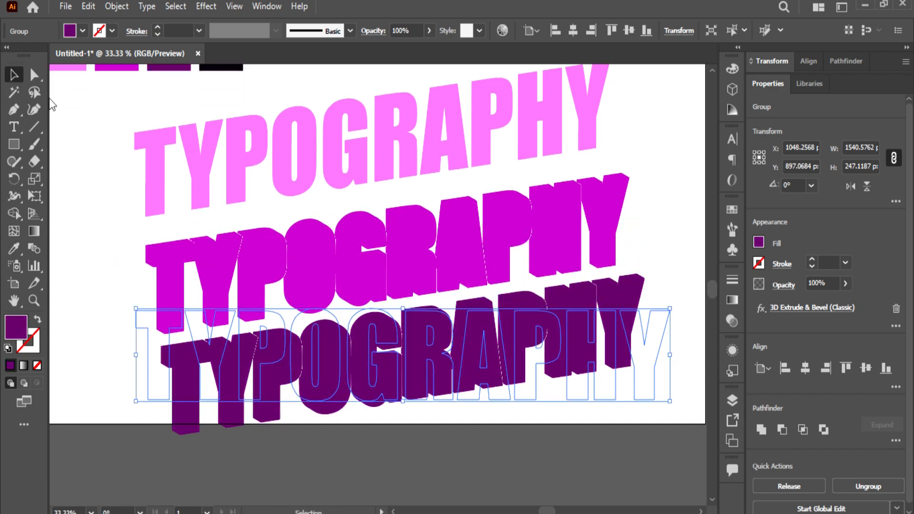
pyautogui.moveTo(309, 348); pyautogui.dragTo(337, 449)
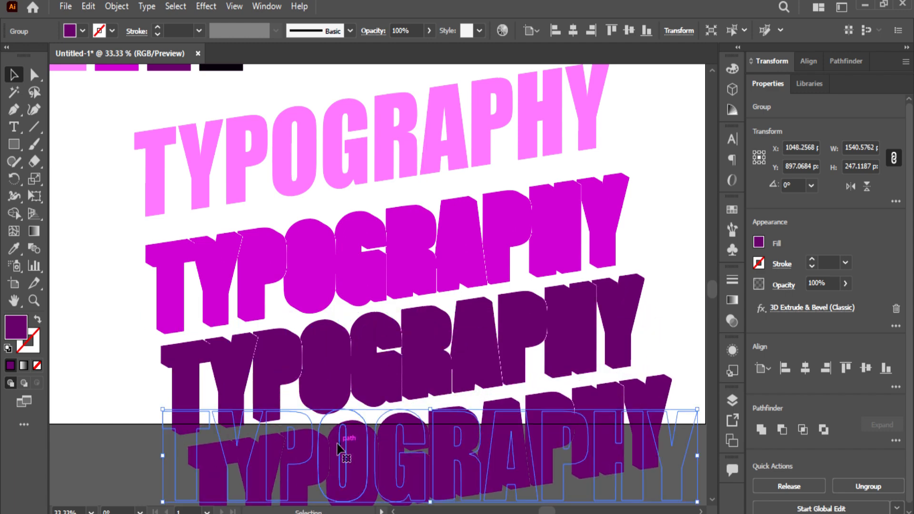
# - Fill the lowest copy of the lettering with the near-black swatch color
pyautogui.click(14, 248)
pyautogui.scroll(1, 94, 230)
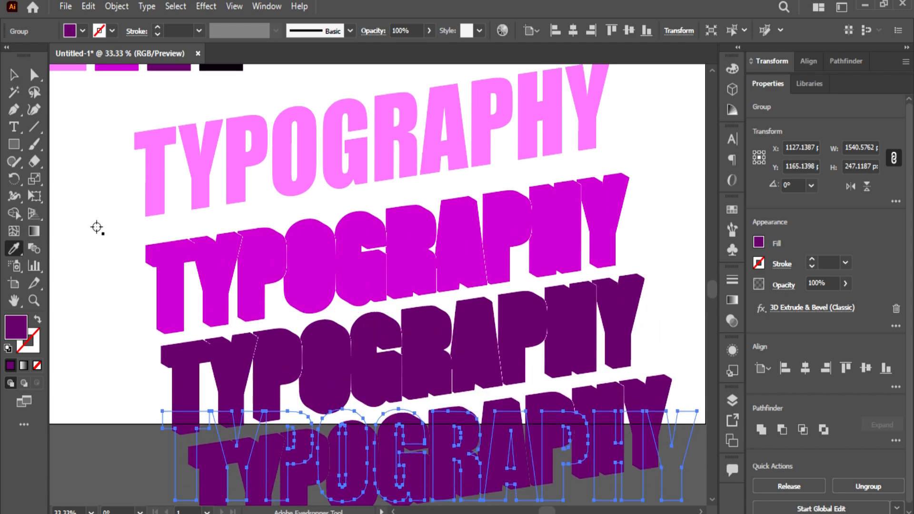
pyautogui.scroll(1, 225, 107)
pyautogui.click(215, 95)
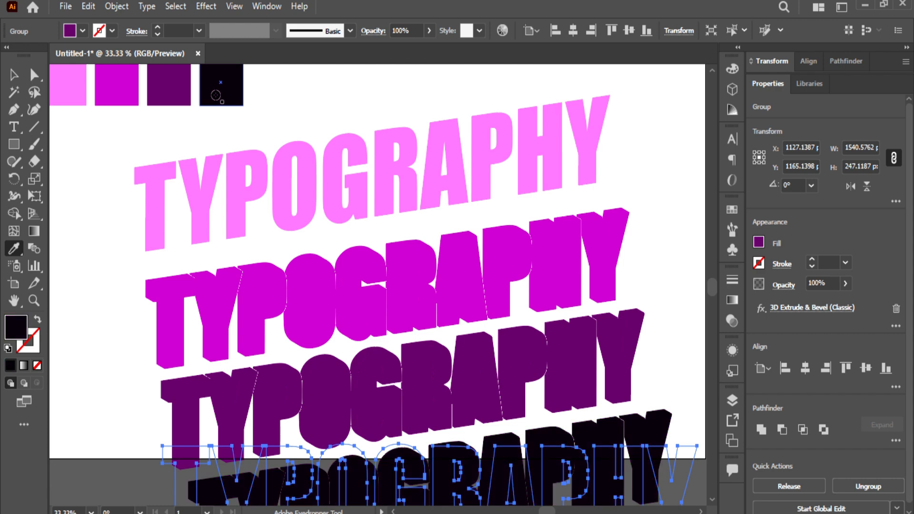
pyautogui.click(13, 78)
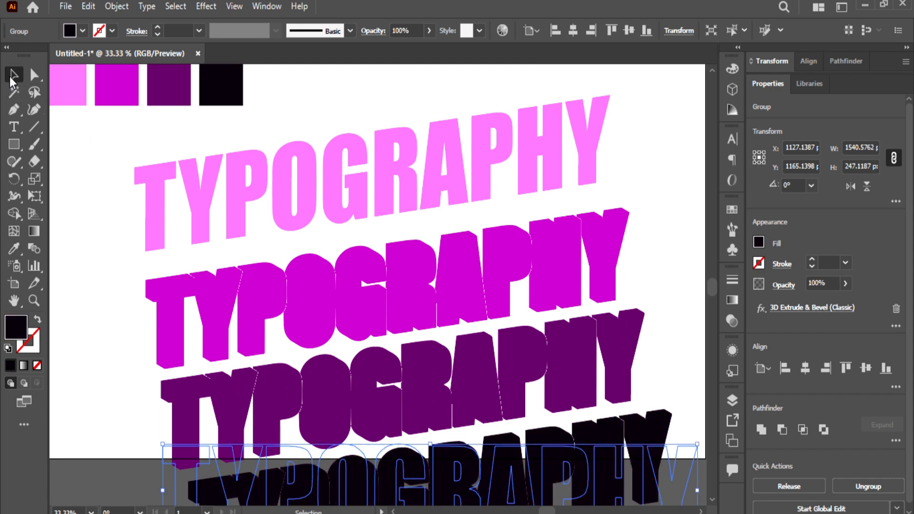
# - Move the magenta extruded lettering up onto the light pink one and bring the light pink lettering to the front
pyautogui.click(95, 170)
pyautogui.moveTo(278, 415); pyautogui.dragTo(278, 396)
pyautogui.moveTo(273, 315); pyautogui.dragTo(267, 232)
pyautogui.click(257, 162)
pyautogui.rightClick(255, 156)
pyautogui.moveTo(303, 328)
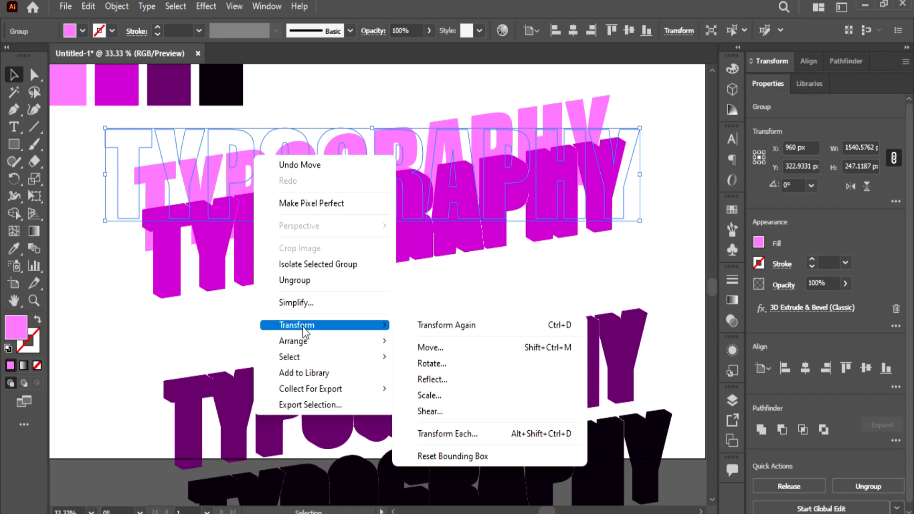
pyautogui.click(433, 341)
# - Align the light pink lettering precisely over the front faces of the magenta extruded lettering
pyautogui.moveTo(298, 152); pyautogui.dragTo(319, 218)
pyautogui.hotkey('ctrl', '=')
pyautogui.hotkey('ctrl', '=')
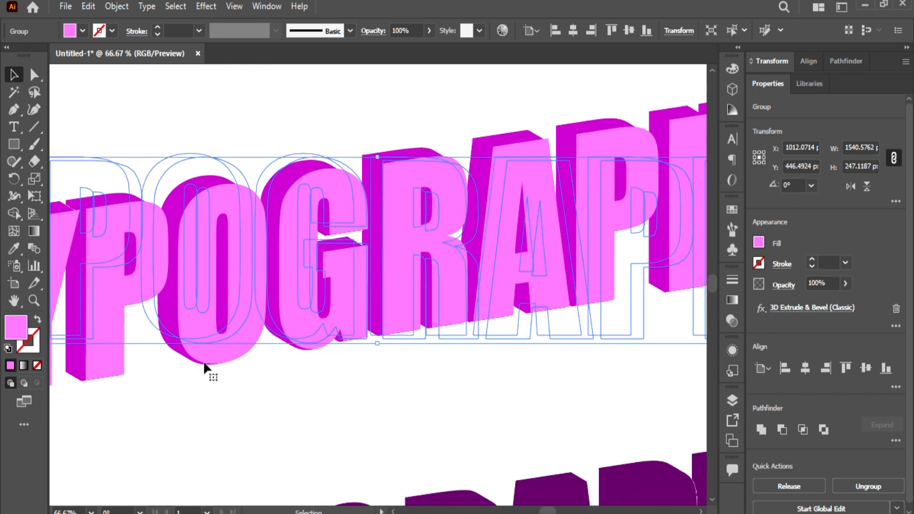
pyautogui.moveTo(209, 351); pyautogui.dragTo(204, 351)
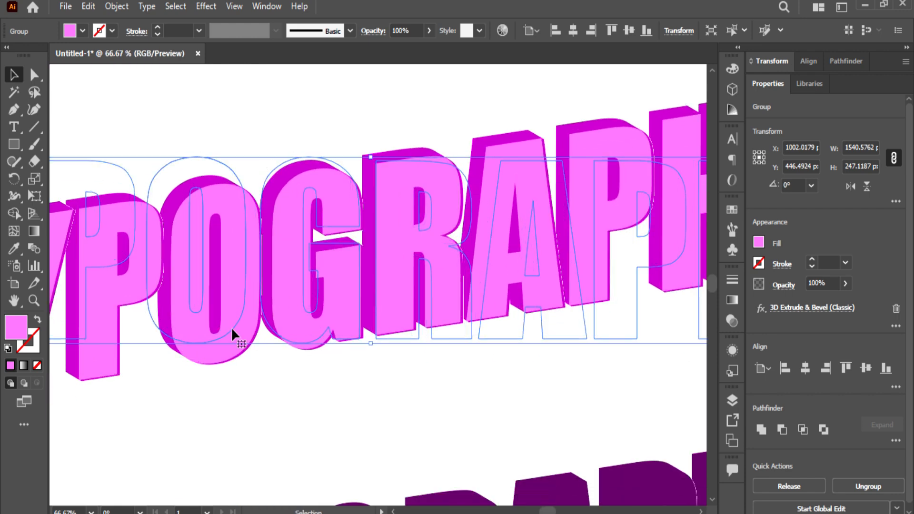
pyautogui.press('Right')
pyautogui.press('Right')
pyautogui.press('Right')
pyautogui.press('Right')
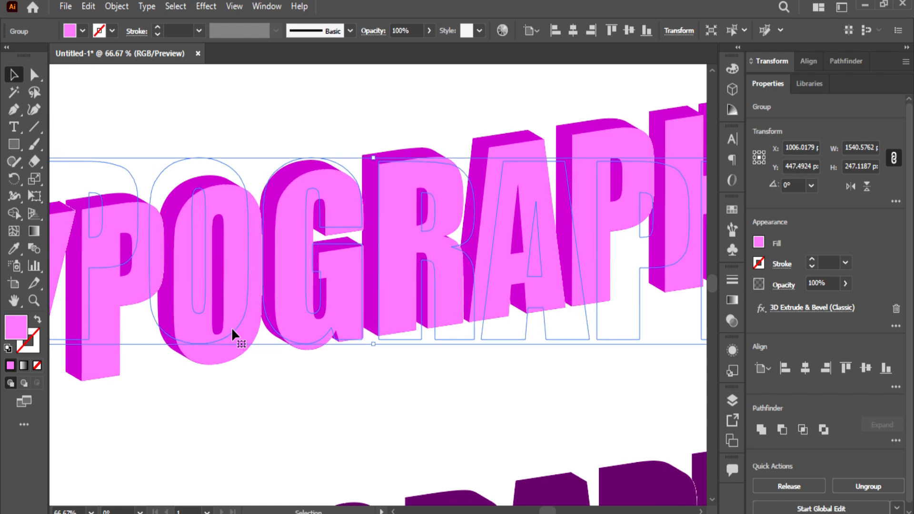
pyautogui.click(230, 411)
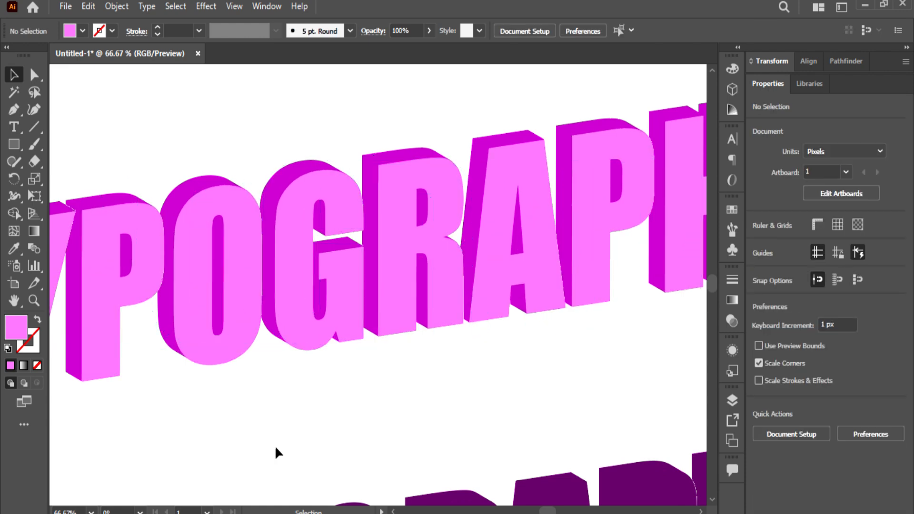
# - Move the dark purple and near-black extruded letterings up toward the pink lettering
pyautogui.hotkey('ctrl', '-')
pyautogui.moveTo(378, 449); pyautogui.dragTo(379, 373)
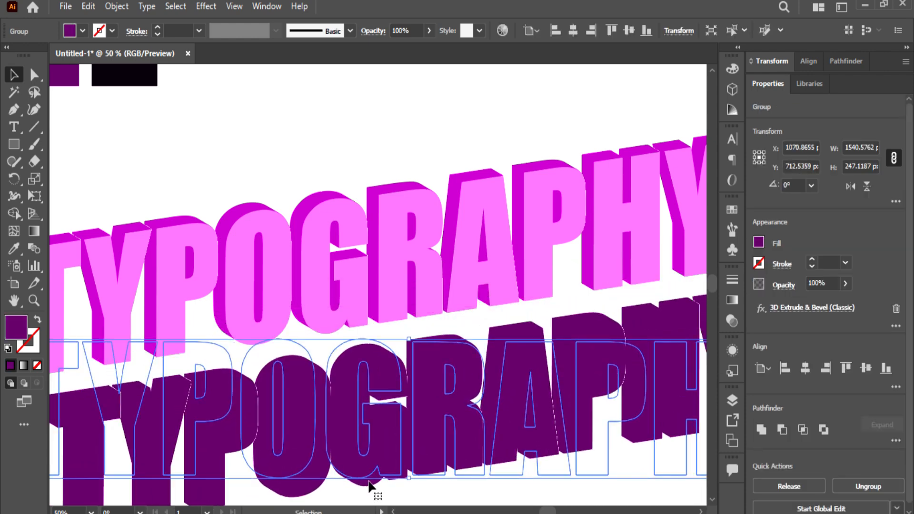
pyautogui.hotkey('ctrl', '-')
pyautogui.moveTo(305, 436); pyautogui.dragTo(291, 338)
# - Send the near-black lettering to the back and place it offset up behind the dark purple lettering
pyautogui.rightClick(320, 362)
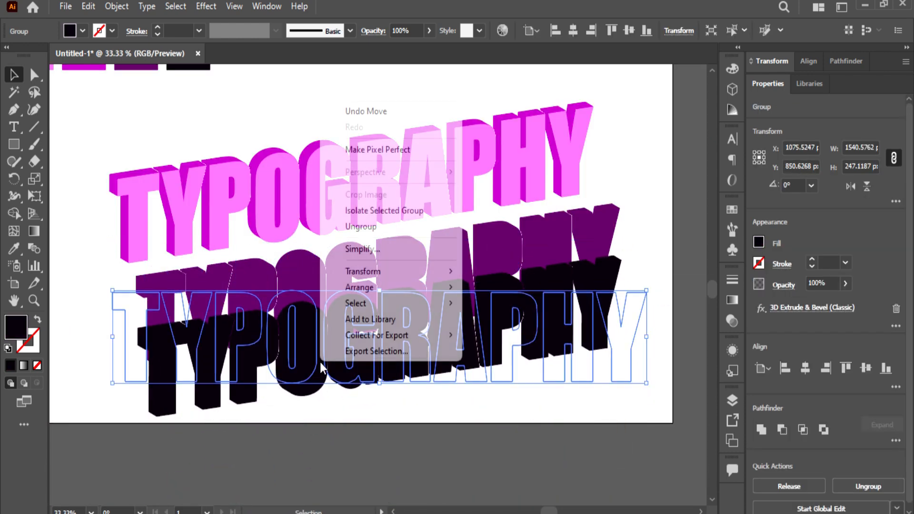
pyautogui.moveTo(360, 287)
pyautogui.click(524, 333)
pyautogui.moveTo(401, 381); pyautogui.dragTo(362, 310)
pyautogui.click(99, 322)
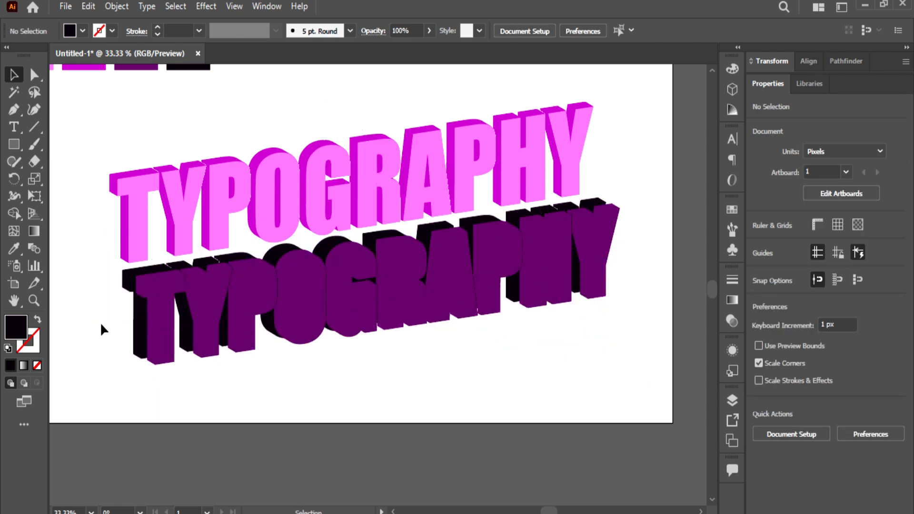
# - Send the dark purple and near-black letterings together to the back and move them up behind the pink and magenta lettering
pyautogui.moveTo(100, 322); pyautogui.dragTo(180, 330)
pyautogui.rightClick(180, 331)
pyautogui.moveTo(223, 251)
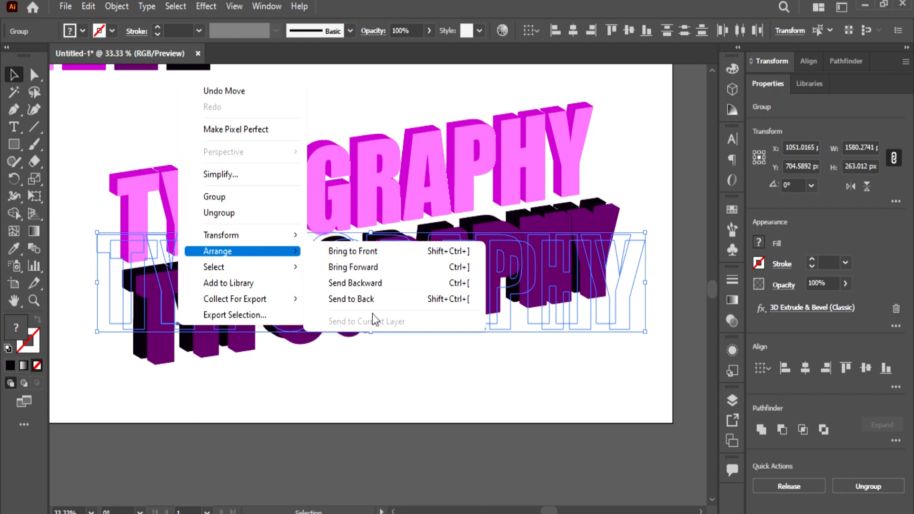
pyautogui.click(400, 298)
pyautogui.moveTo(335, 315); pyautogui.dragTo(265, 216)
# - Shift the dark purple and near-black letterings together so the dark purple layer meets the back edges of the magenta letters
pyautogui.hotkey('ctrl', '+')
pyautogui.hotkey('ctrl', '+')
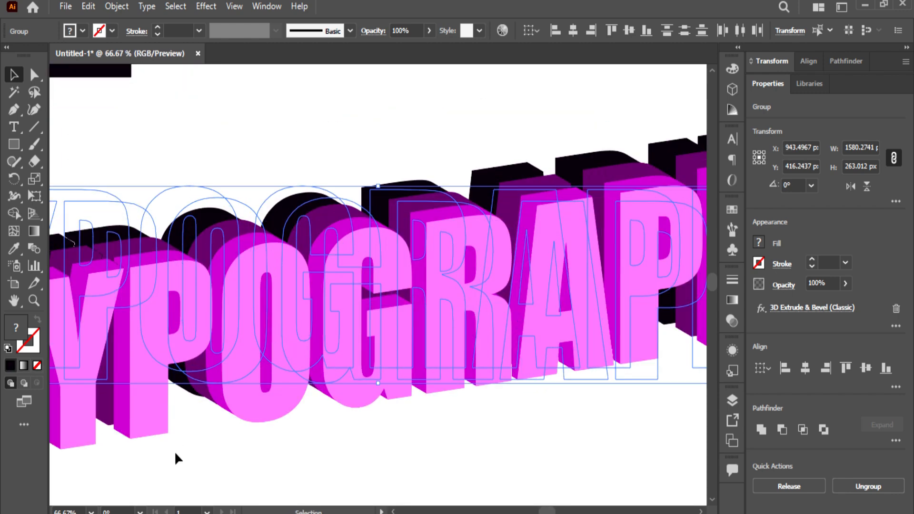
pyautogui.moveTo(153, 475); pyautogui.dragTo(430, 464)
pyautogui.hotkey('ctrl', '+')
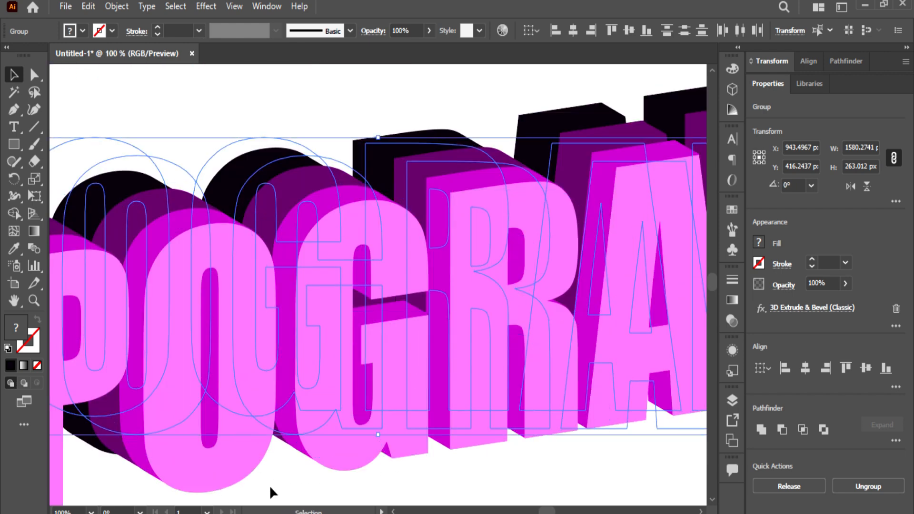
pyautogui.moveTo(271, 489); pyautogui.dragTo(565, 394)
pyautogui.moveTo(256, 471); pyautogui.dragTo(548, 421)
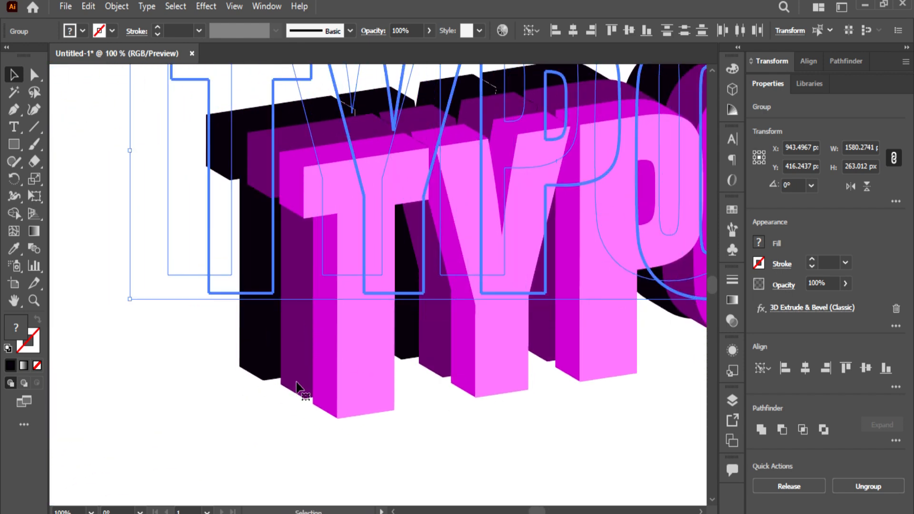
pyautogui.moveTo(300, 383); pyautogui.dragTo(328, 364)
pyautogui.click(248, 441)
# - Align the near-black lettering flush against the back edges of the dark purple letters
pyautogui.scroll(1, 248, 440)
pyautogui.click(321, 358)
pyautogui.moveTo(256, 334); pyautogui.dragTo(291, 350)
pyautogui.click(241, 439)
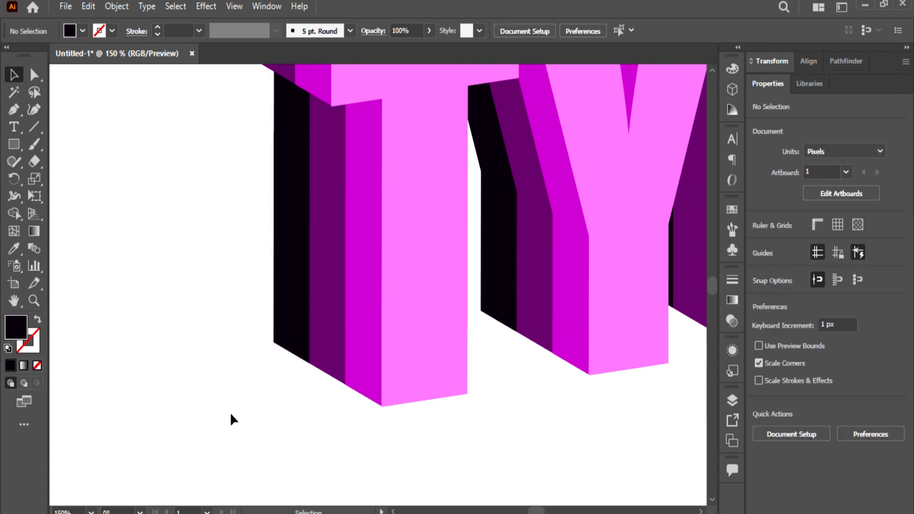
# - Select the stacked extruded lettering copies and group them
pyautogui.hotkey('ctrl', '-')
pyautogui.hotkey('ctrl', '-')
pyautogui.hotkey('ctrl', '-')
pyautogui.click(210, 395)
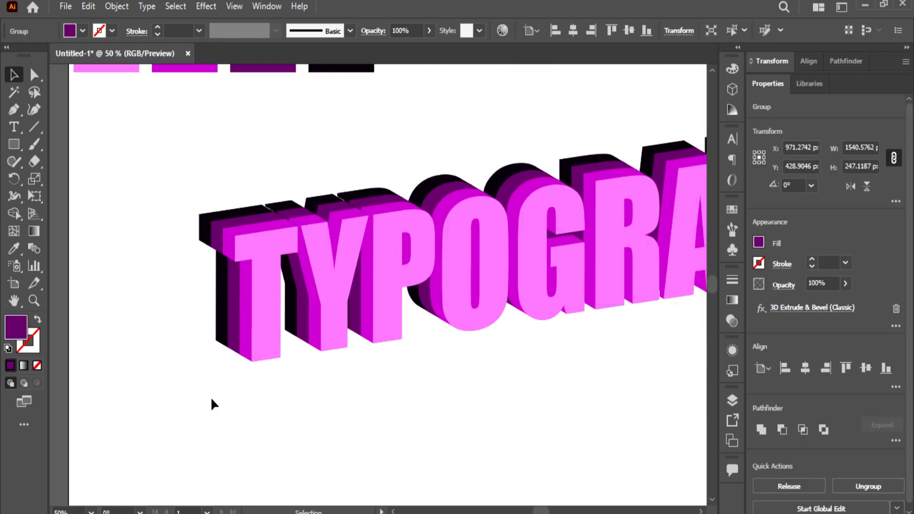
pyautogui.moveTo(117, 300); pyautogui.dragTo(384, 354)
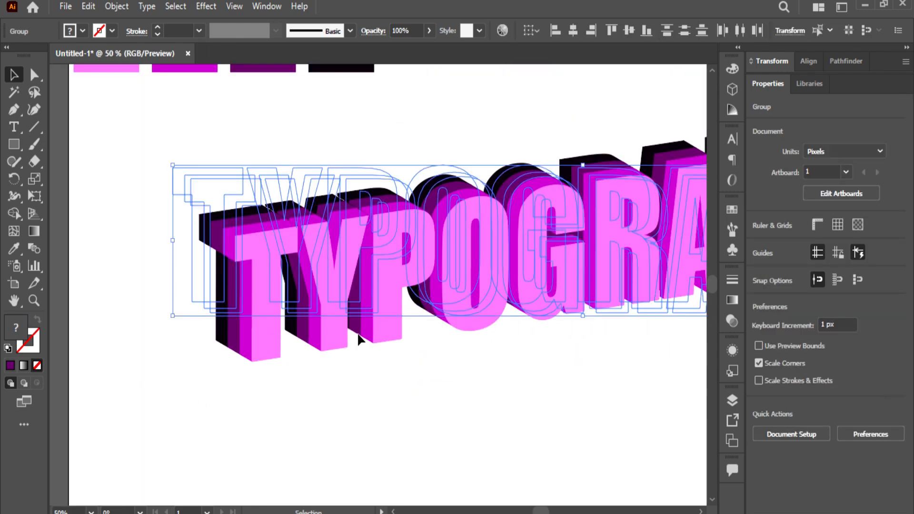
pyautogui.rightClick(321, 294)
pyautogui.click(380, 169)
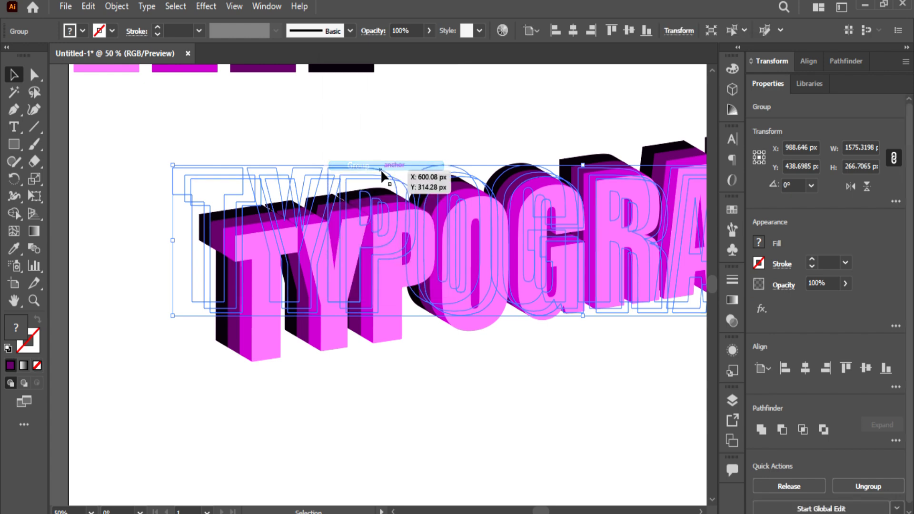
pyautogui.click(401, 358)
pyautogui.moveTo(380, 265); pyautogui.dragTo(384, 334)
pyautogui.hotkey('ctrl', 'z')
# - Select all four lettering layers again, including the one left out of the group, and group them together
pyautogui.moveTo(125, 158); pyautogui.dragTo(366, 352)
pyautogui.rightClick(303, 281)
pyautogui.click(335, 152)
pyautogui.click(356, 382)
# - Move the grouped lettering down to about the middle of the artboard
pyautogui.moveTo(344, 345)
pyautogui.mouseDown()
pyautogui.moveTo(358, 377)
pyautogui.moveTo(330, 357)
pyautogui.moveTo(354, 334)
pyautogui.mouseUp()
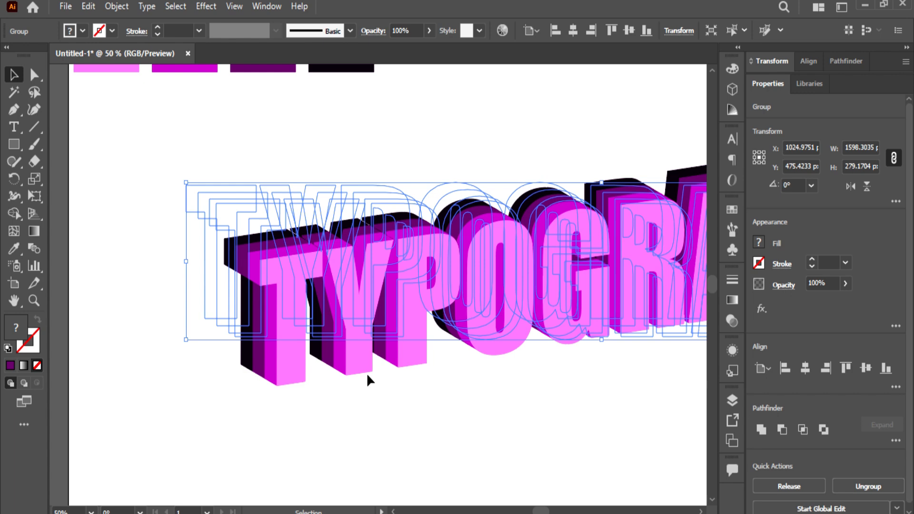
pyautogui.moveTo(404, 402); pyautogui.dragTo(94, 419)
pyautogui.hotkey('ctrl', '-')
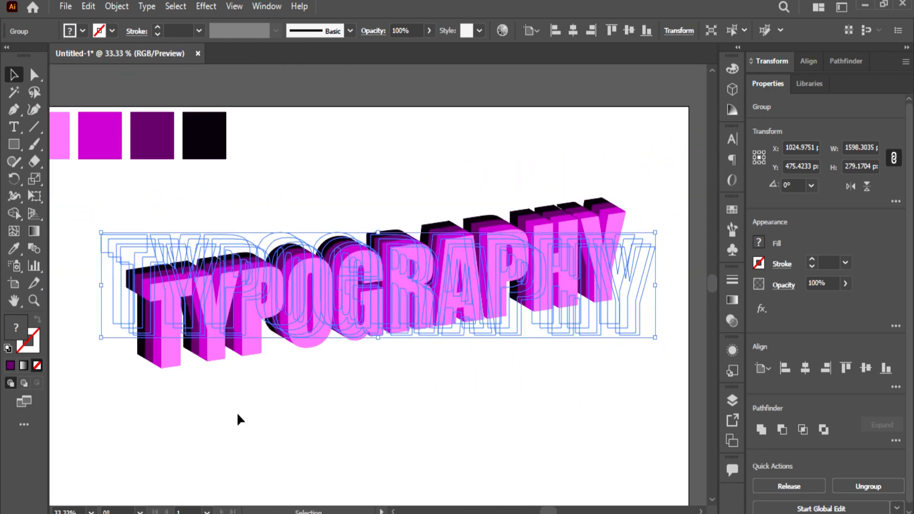
pyautogui.click(213, 415)
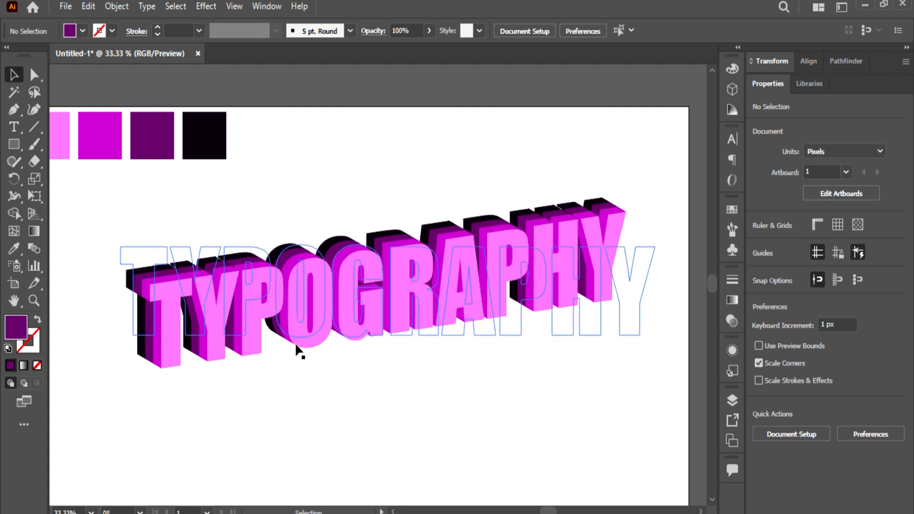
pyautogui.moveTo(95, 254); pyautogui.dragTo(316, 392)
pyautogui.moveTo(269, 321); pyautogui.dragTo(269, 351)
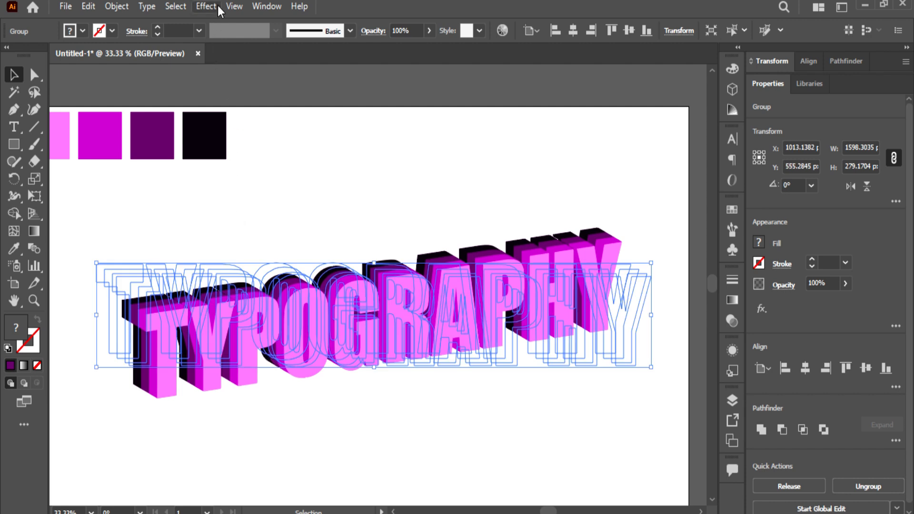
# - Open the Effect Gallery for the grouped lettering and choose the Diffuse Glow effect from the Distort category
pyautogui.click(217, 7)
pyautogui.moveTo(253, 192)
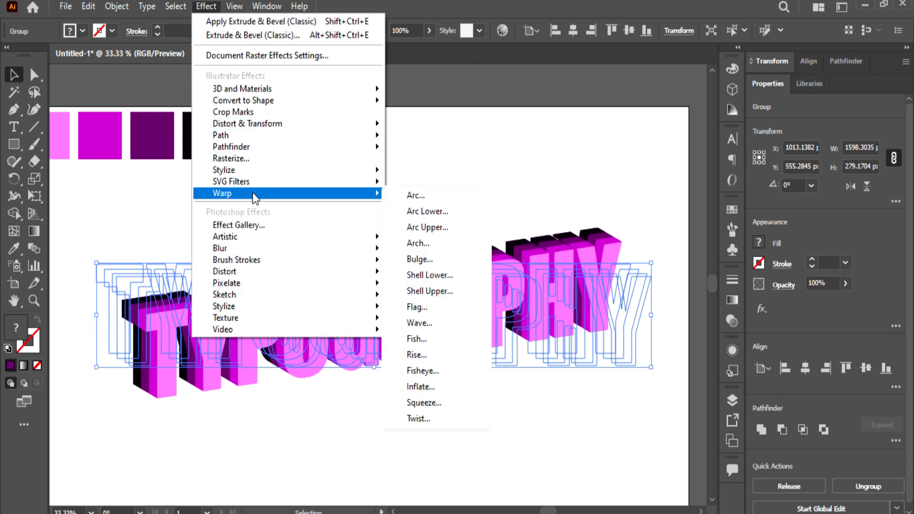
pyautogui.moveTo(263, 238)
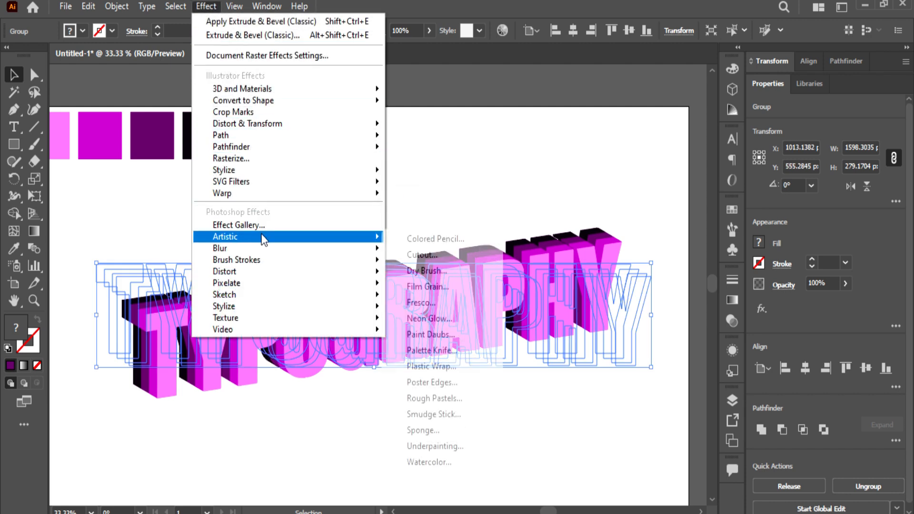
pyautogui.click(407, 239)
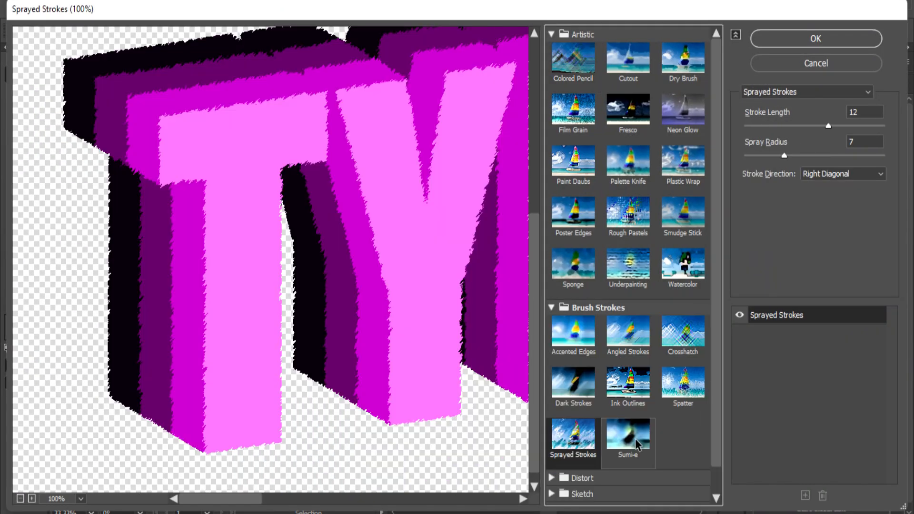
pyautogui.click(636, 440)
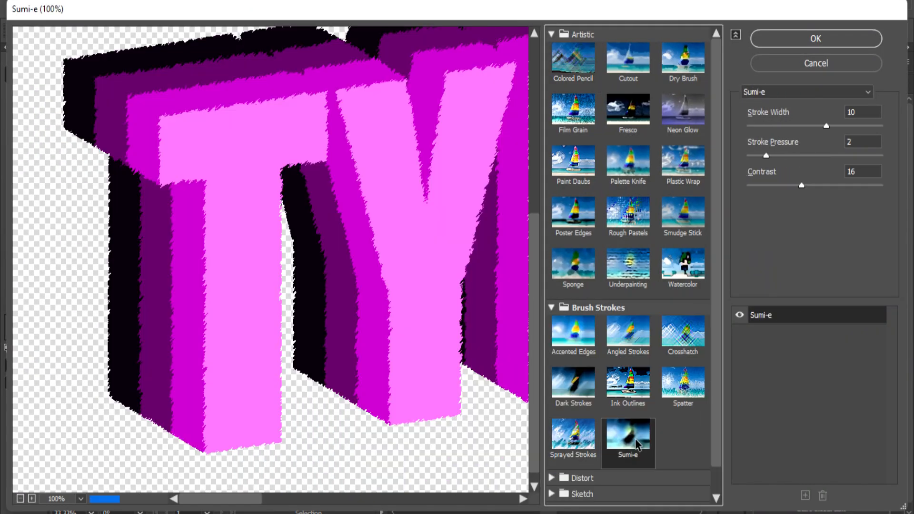
pyautogui.scroll(-1, 614, 438)
pyautogui.click(554, 450)
pyautogui.click(585, 421)
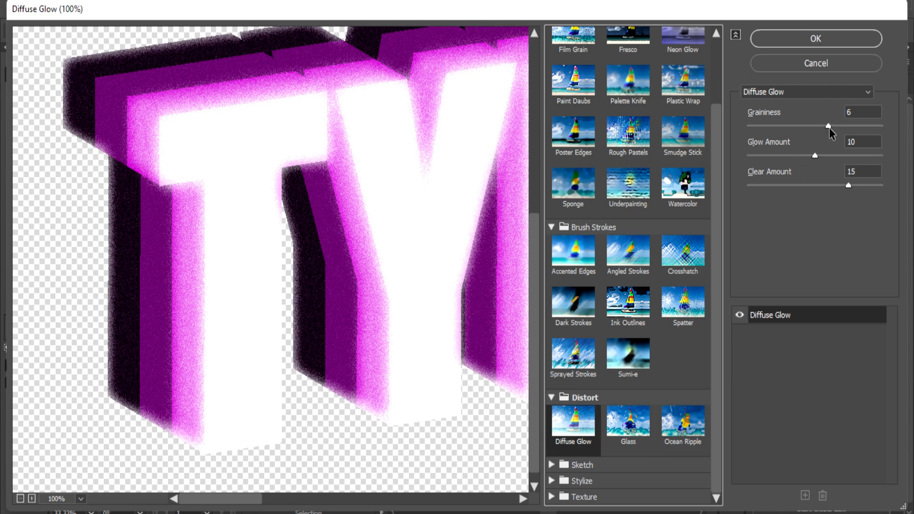
# - Set Diffuse Glow to Graininess 9, Glow Amount 6 and Clear Amount 10, and apply it to the lettering
pyautogui.moveTo(827, 127); pyautogui.dragTo(871, 129)
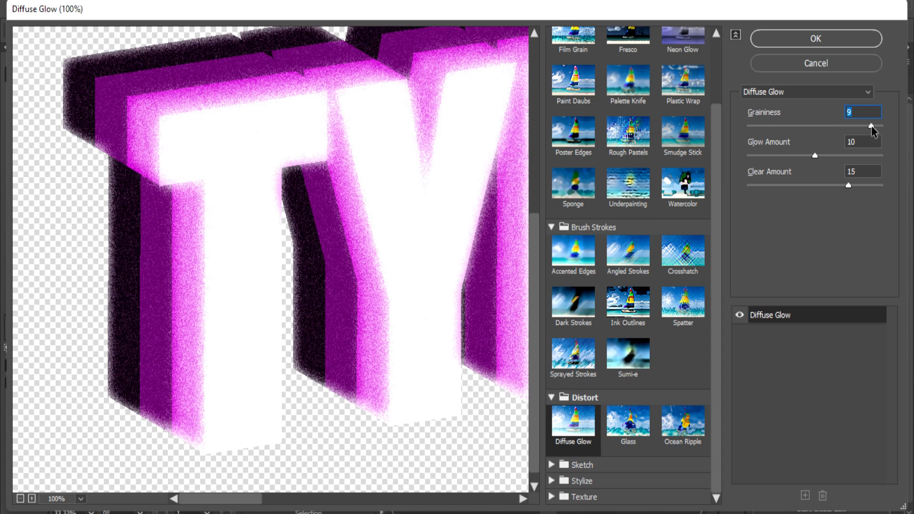
pyautogui.click(814, 156)
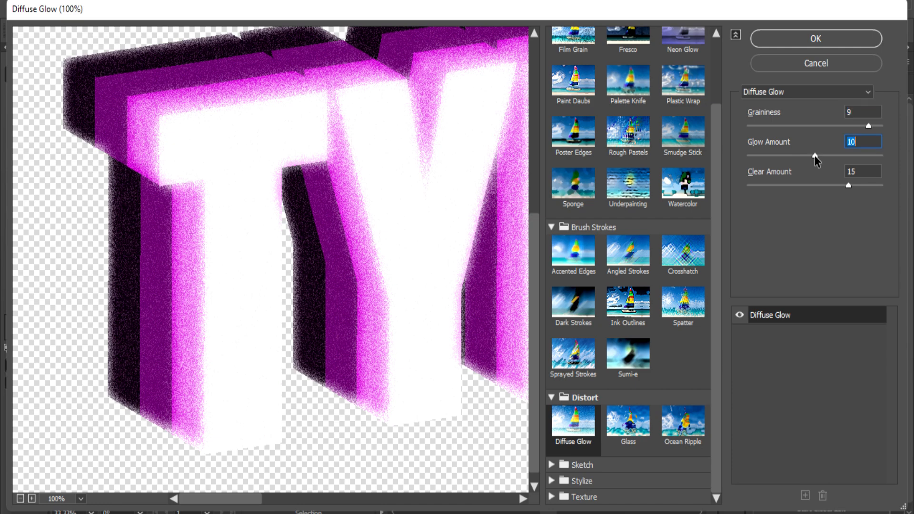
pyautogui.moveTo(814, 156); pyautogui.dragTo(788, 157)
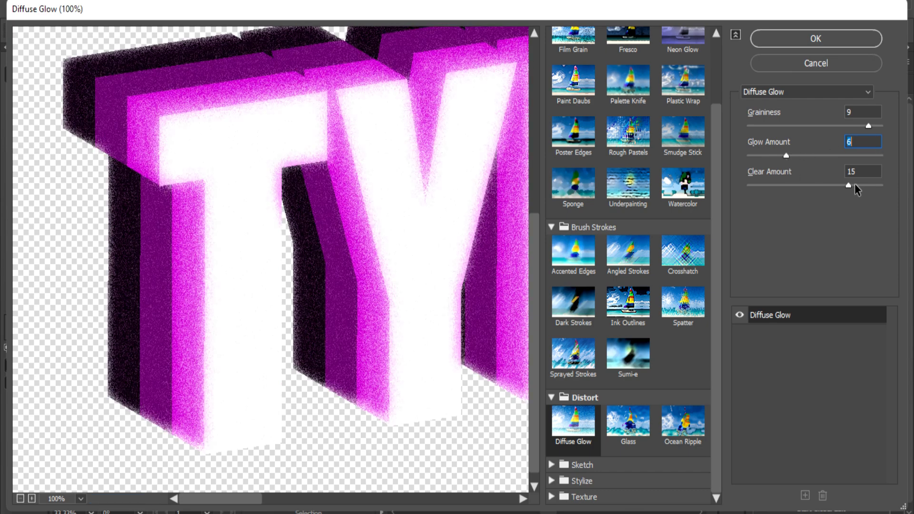
pyautogui.moveTo(849, 189); pyautogui.dragTo(813, 189)
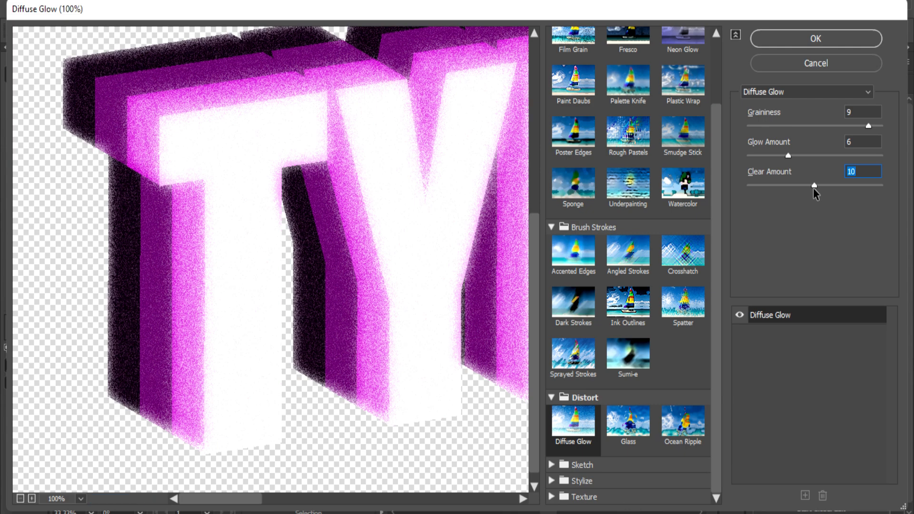
pyautogui.click(794, 44)
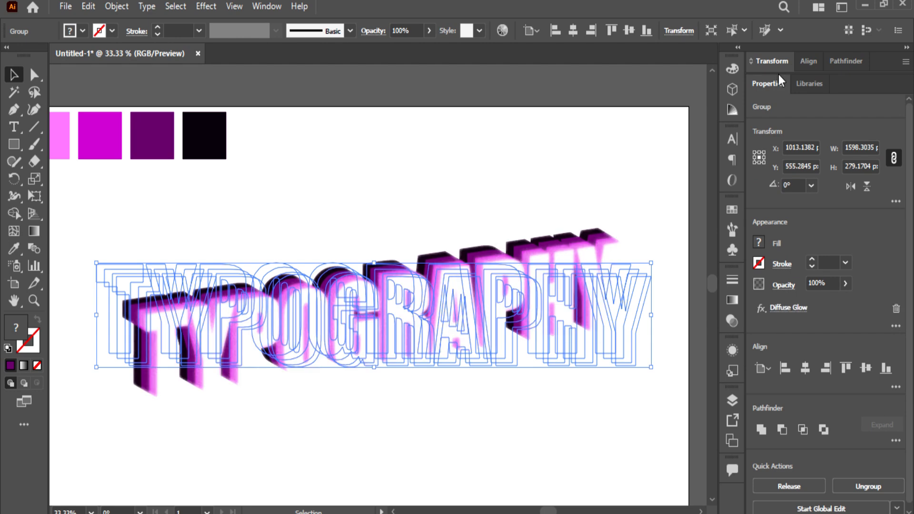
pyautogui.click(652, 164)
# - Draw a 1920 x 1080 px rectangle covering the whole artboard
pyautogui.scroll(-2, 653, 165)
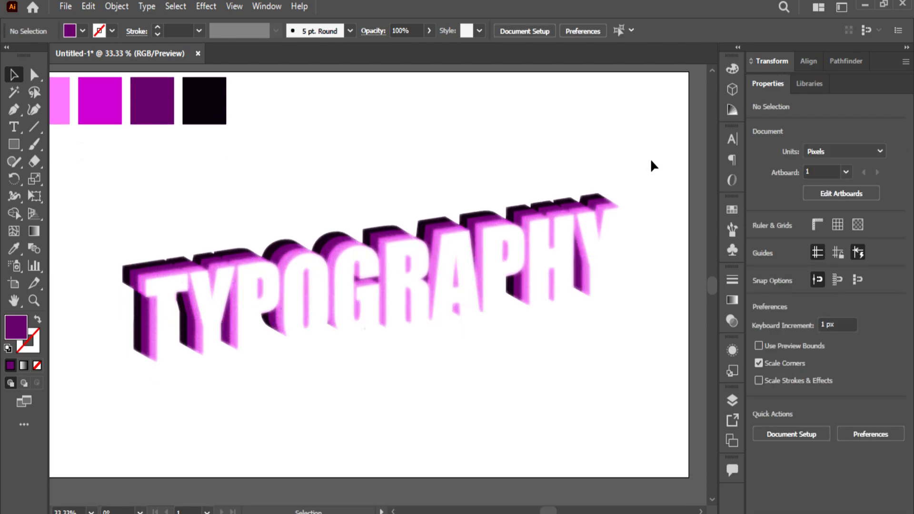
pyautogui.press('space')
pyautogui.moveTo(337, 145); pyautogui.dragTo(624, 426)
pyautogui.hotkey('ctrl', '-')
pyautogui.click(14, 144)
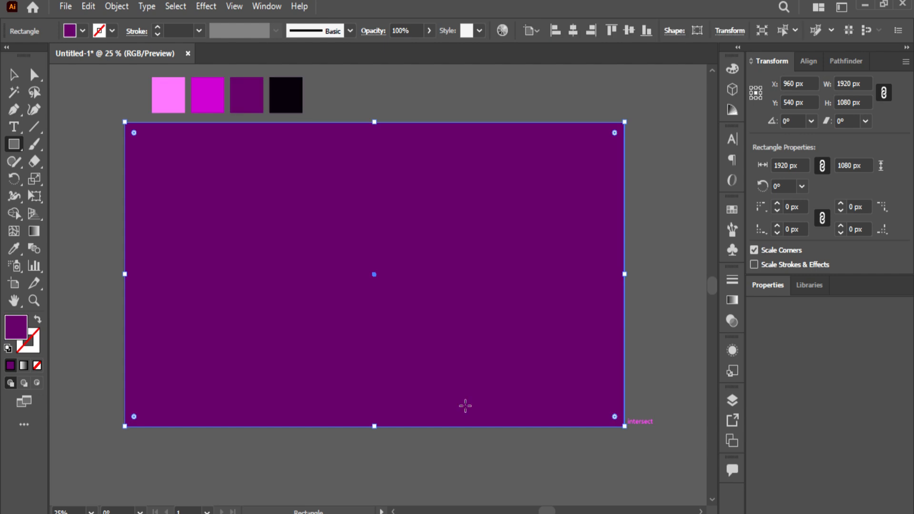
# - Fill the artboard-sized rectangle with black
pyautogui.doubleClick(12, 333)
pyautogui.moveTo(177, 303); pyautogui.dragTo(191, 318)
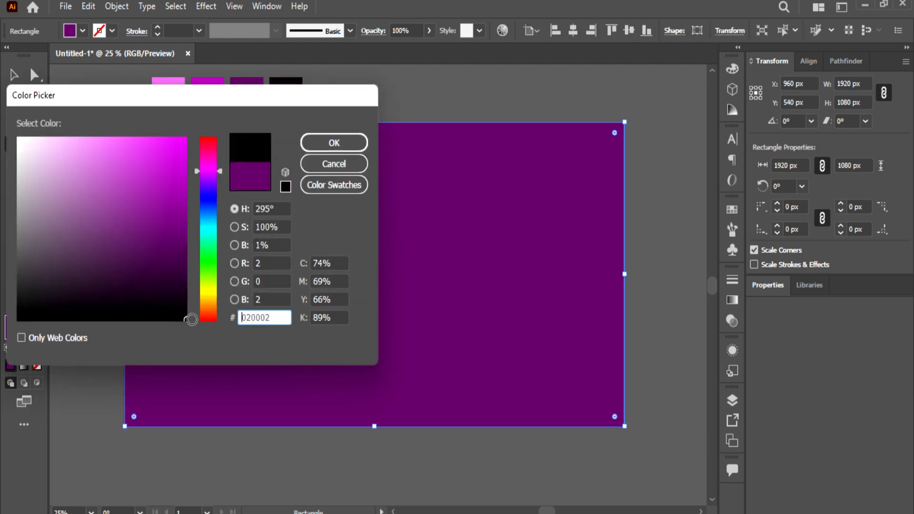
pyautogui.click(334, 143)
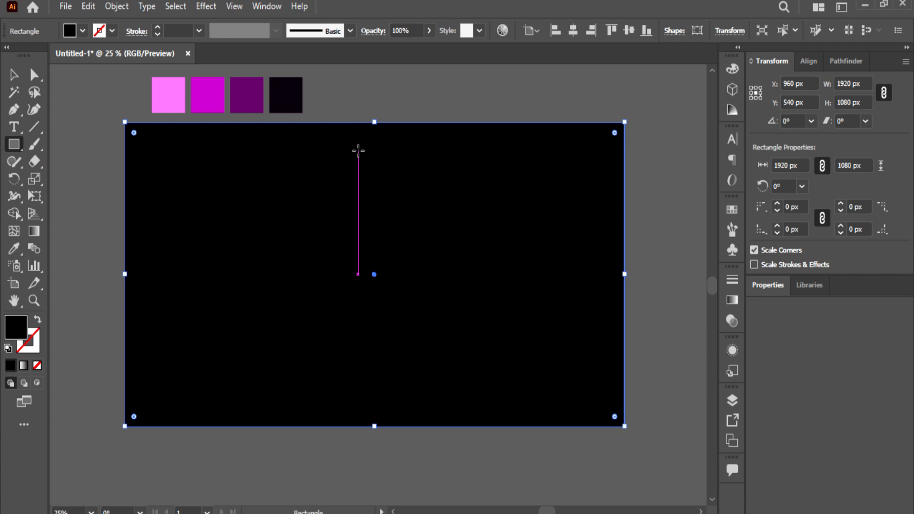
# - Send the black rectangle to the back as a background behind the glowing lettering
pyautogui.click(14, 74)
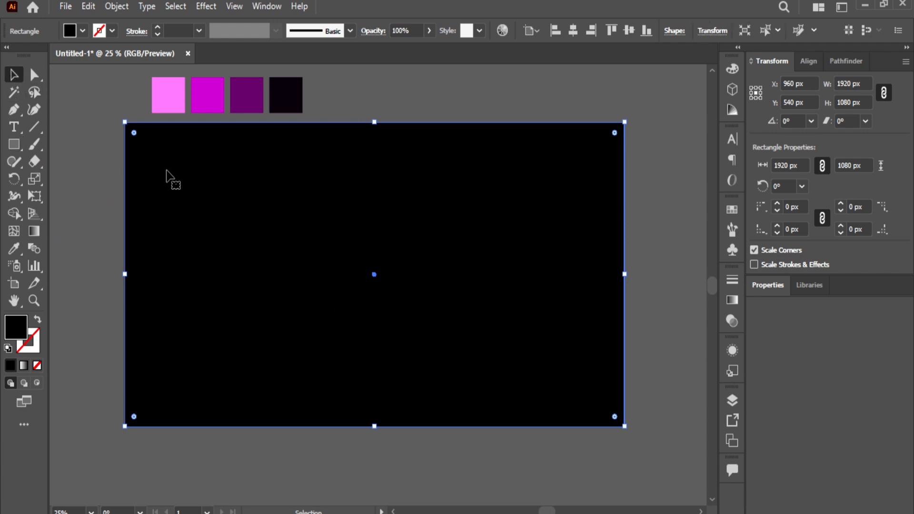
pyautogui.rightClick(166, 171)
pyautogui.moveTo(249, 443)
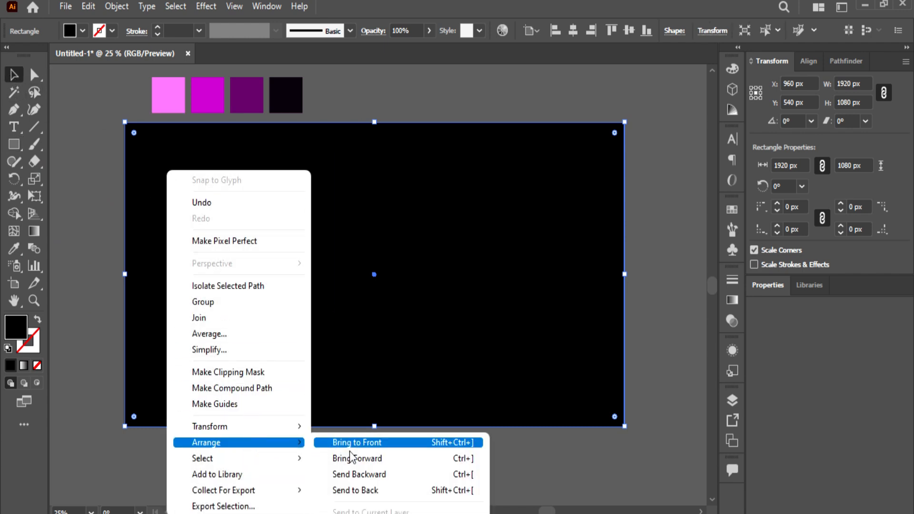
pyautogui.click(376, 490)
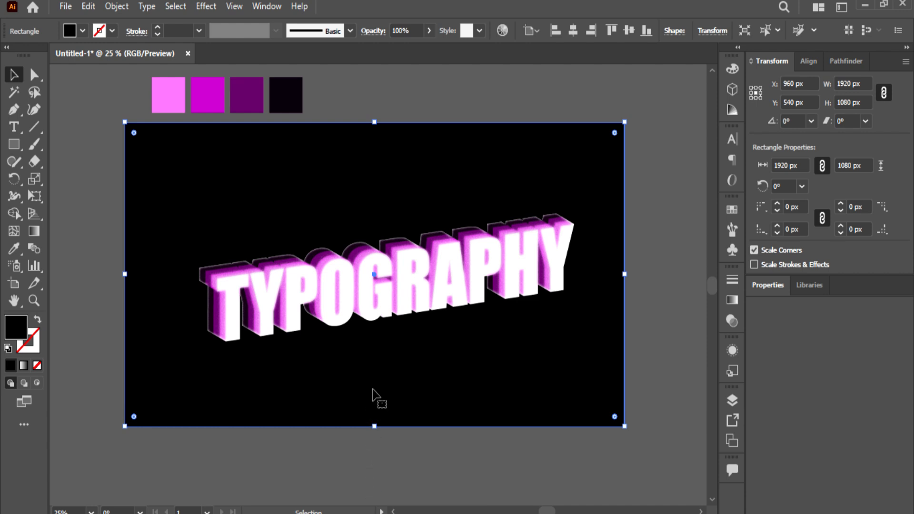
pyautogui.click(692, 312)
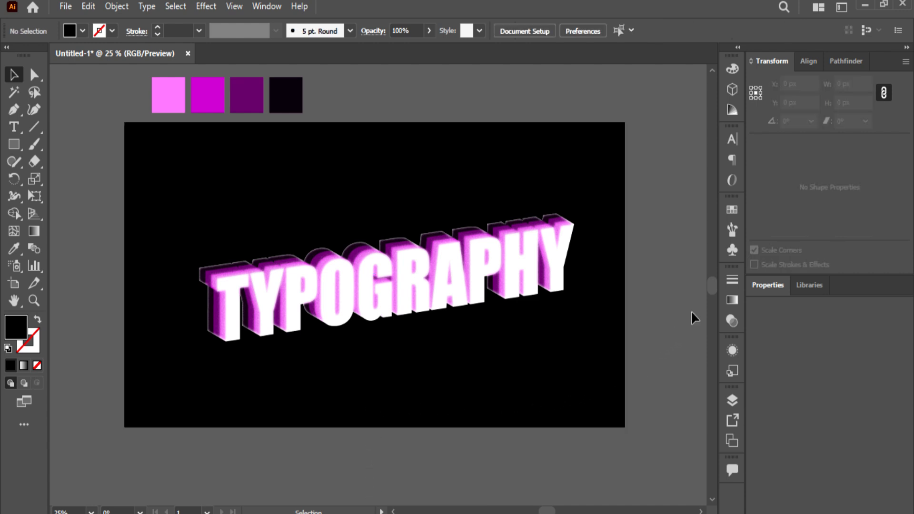
# - Examine the grain and glow on the lettering's edges and extruded layers against the black background
pyautogui.hotkey('ctrl', '+')
pyautogui.hotkey('ctrl', '+')
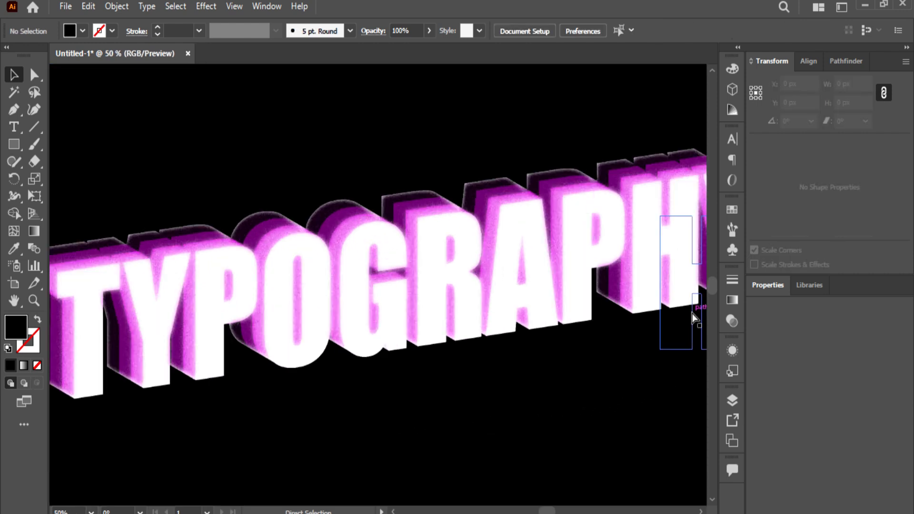
pyautogui.hotkey('ctrl', '+')
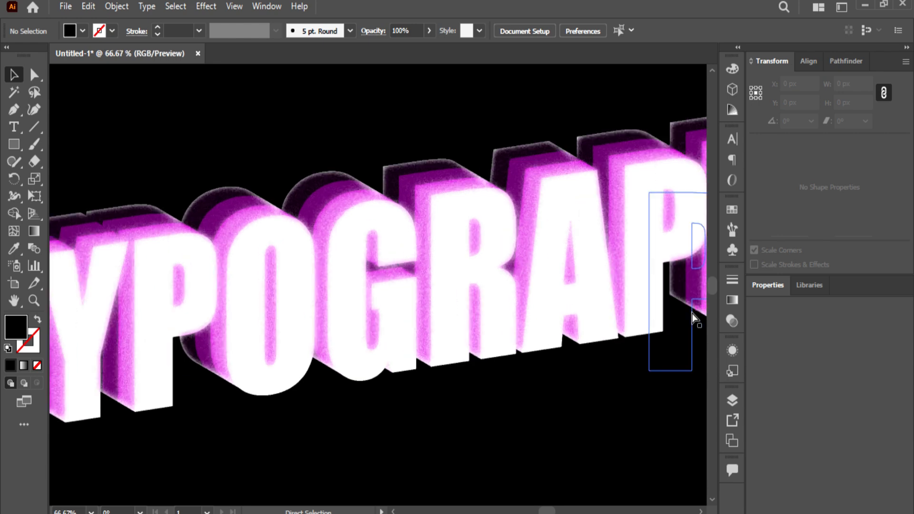
pyautogui.hotkey('ctrl', '+')
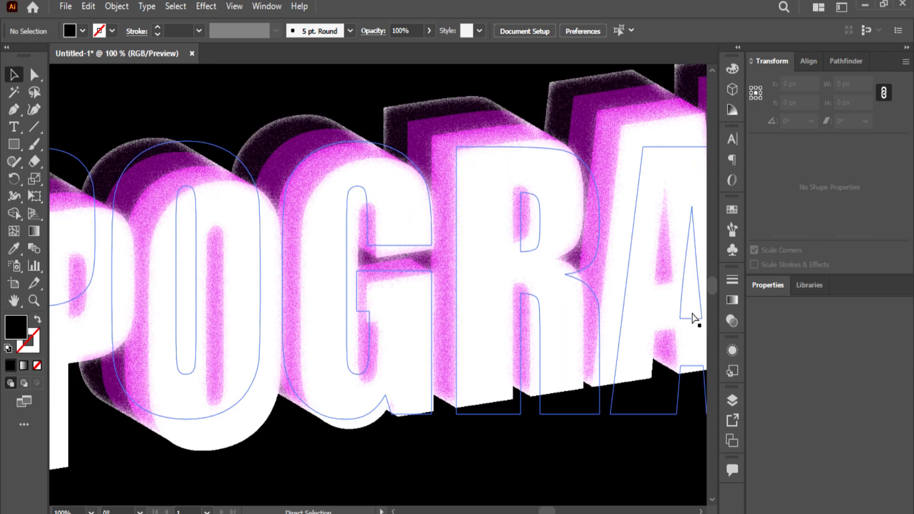
pyautogui.hotkey('ctrl', '-')
pyautogui.hotkey('ctrl', '-')
pyautogui.hotkey('ctrl', '-')
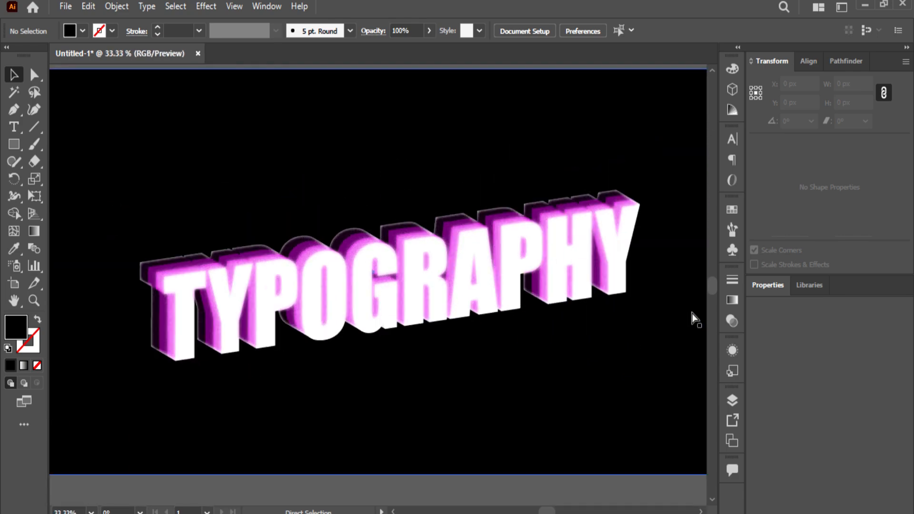
pyautogui.hotkey('ctrl', '+')
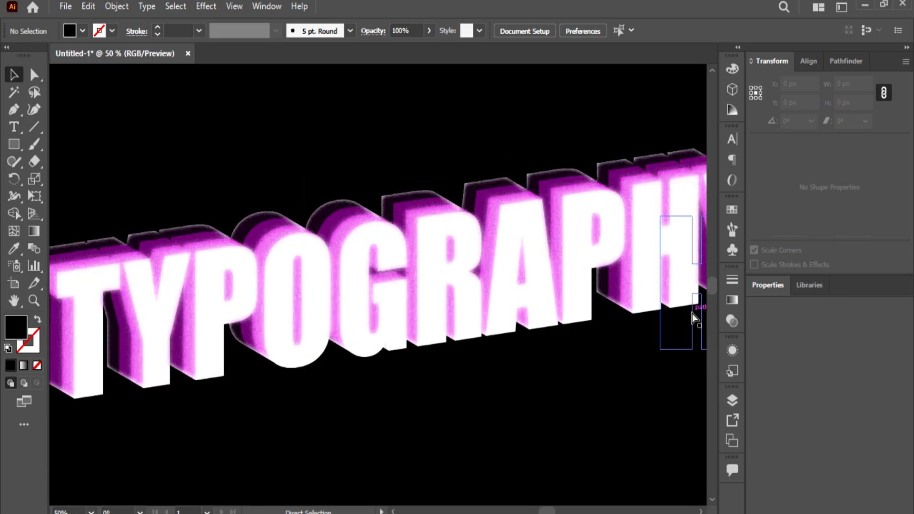
pyautogui.hotkey('ctrl', '+')
pyautogui.hotkey('ctrl', '+')
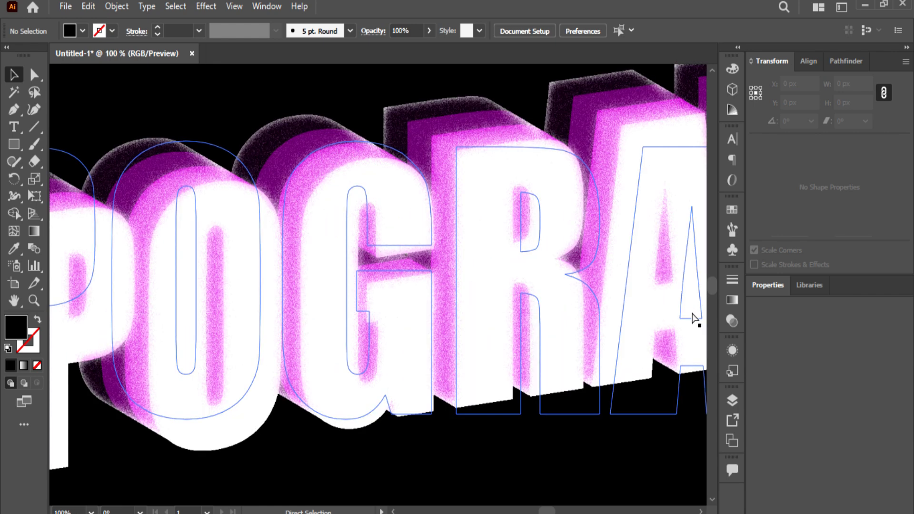